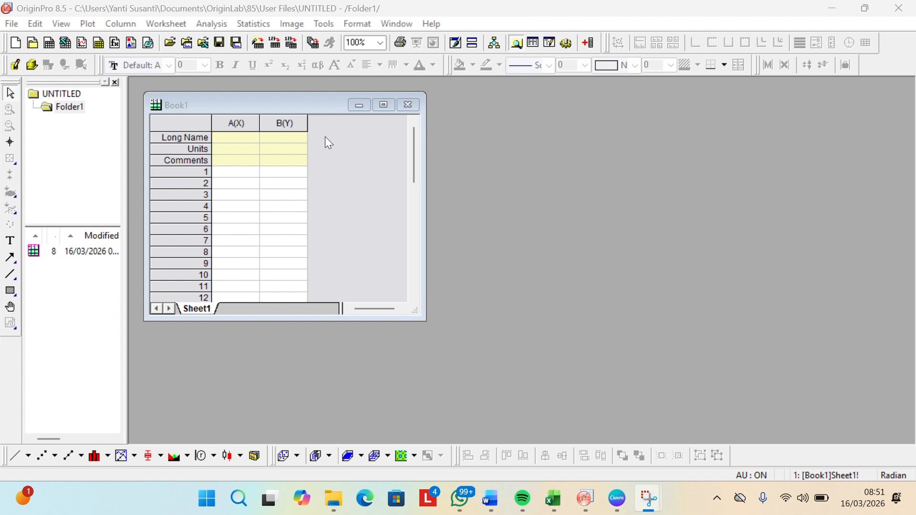
Step: Set the long name of column A to Strain
{"action": "left_click", "coordinate": [241, 143]}
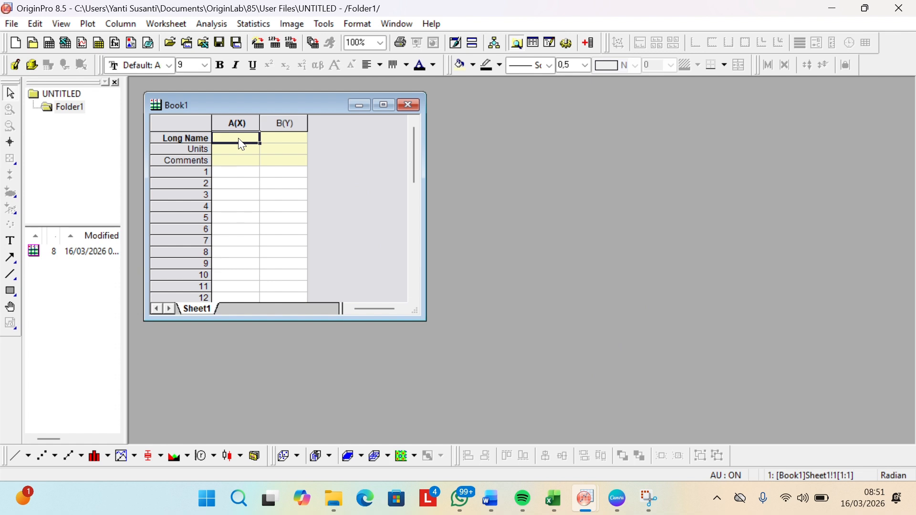
{"action": "key", "text": "Caps_Lock"}
{"action": "type", "text": "S"}
{"action": "key", "text": "Caps_Lock"}
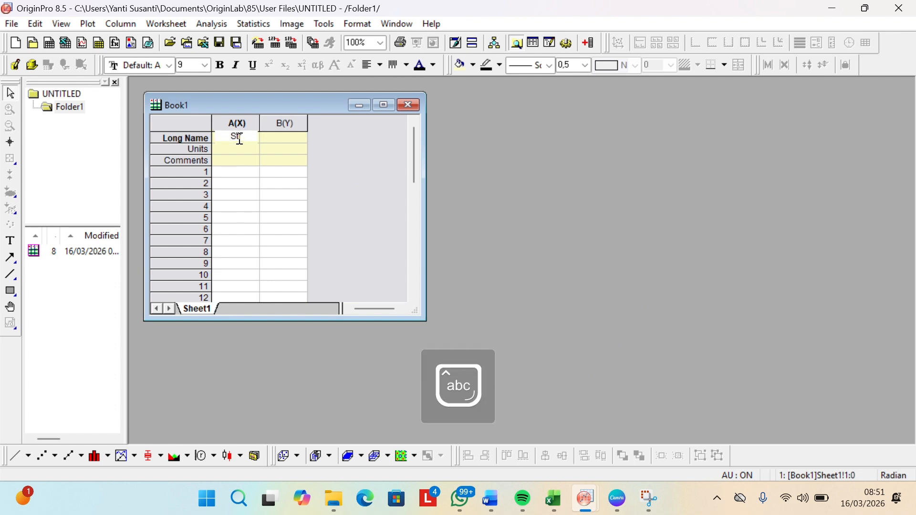
{"action": "type", "text": "train"}
{"action": "key", "text": "Return"}
Step: Set the long name of column B to Stress
{"action": "left_click", "coordinate": [296, 137]}
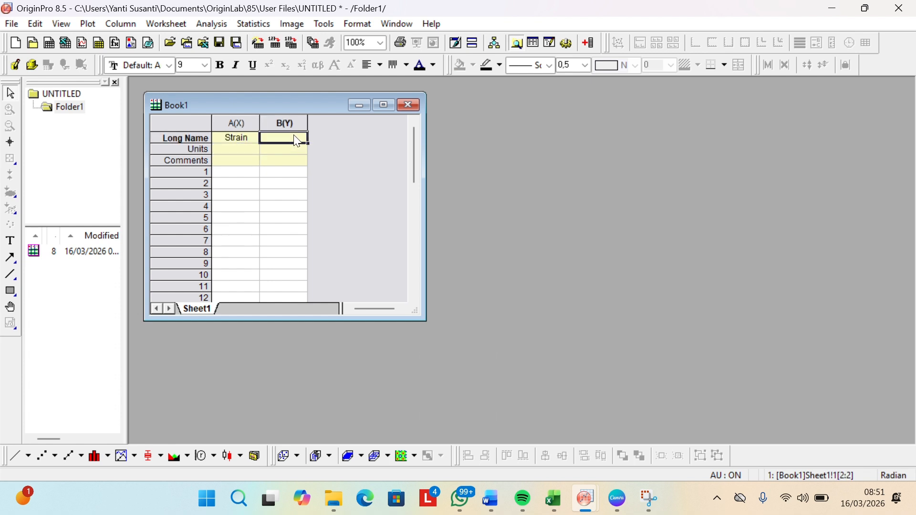
{"action": "key", "text": "Caps_Lock"}
{"action": "type", "text": "S"}
{"action": "key", "text": "Caps_Lock"}
{"action": "type", "text": "tress"}
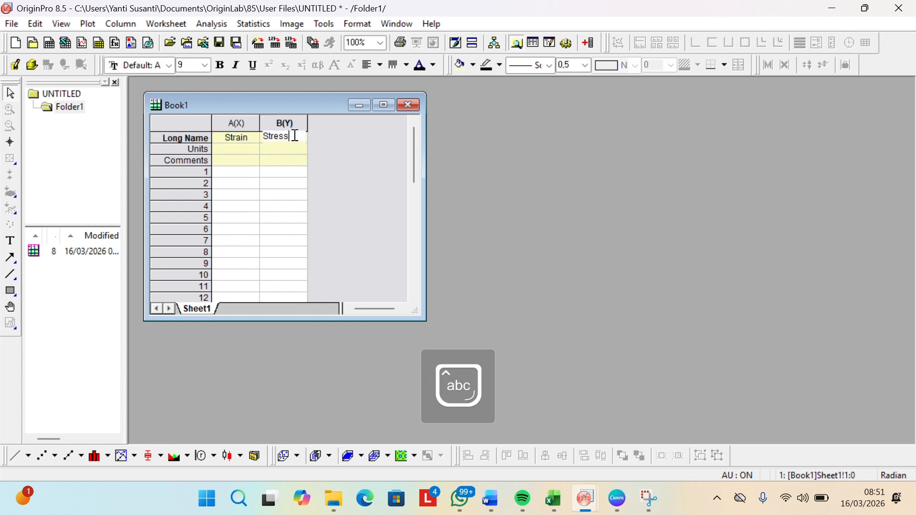
{"action": "left_click", "coordinate": [339, 188]}
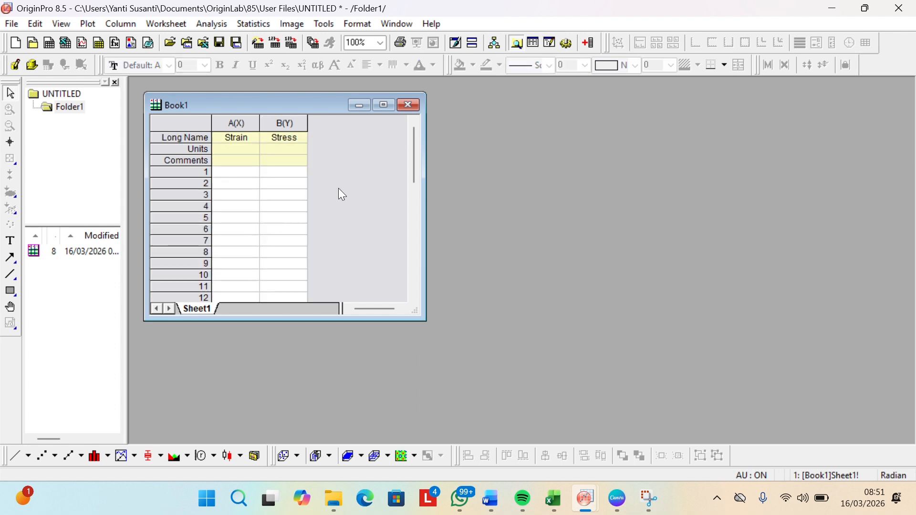
Step: Add 2 new columns to the end of the worksheet
{"action": "left_click", "coordinate": [301, 123]}
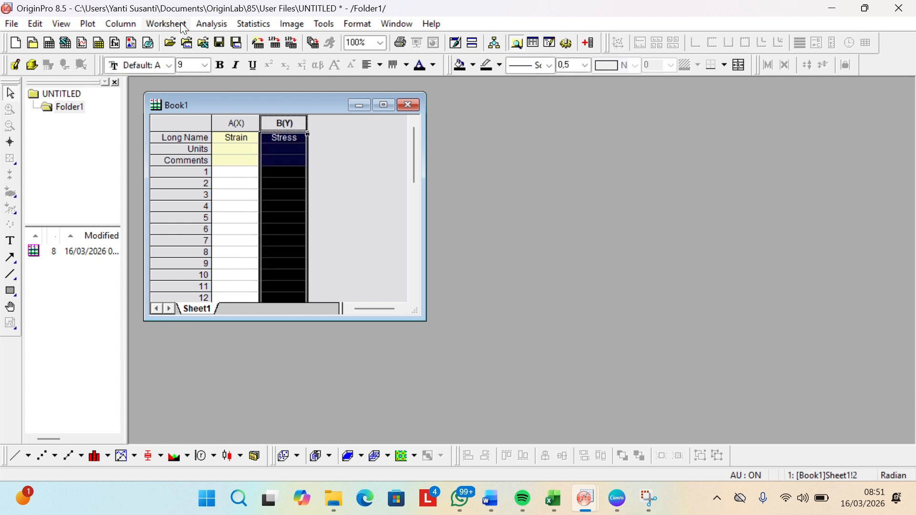
{"action": "left_click", "coordinate": [129, 23]}
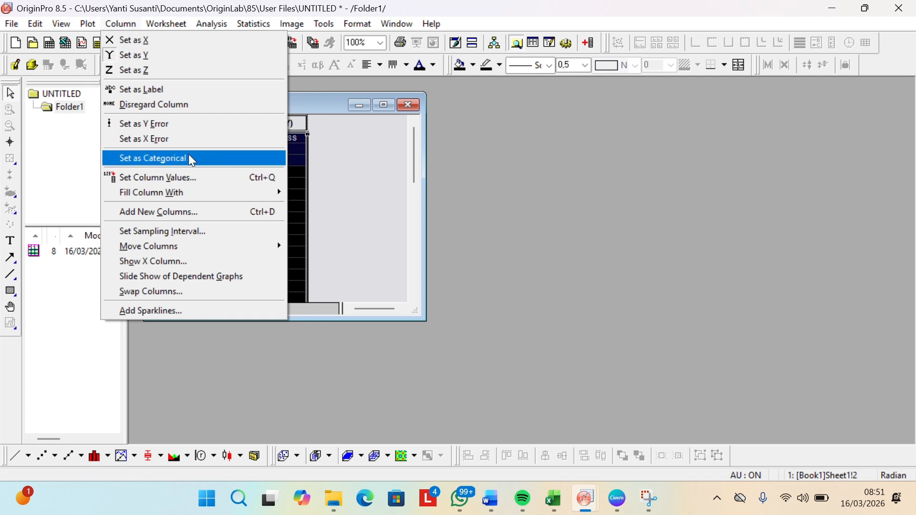
{"action": "left_click", "coordinate": [222, 221]}
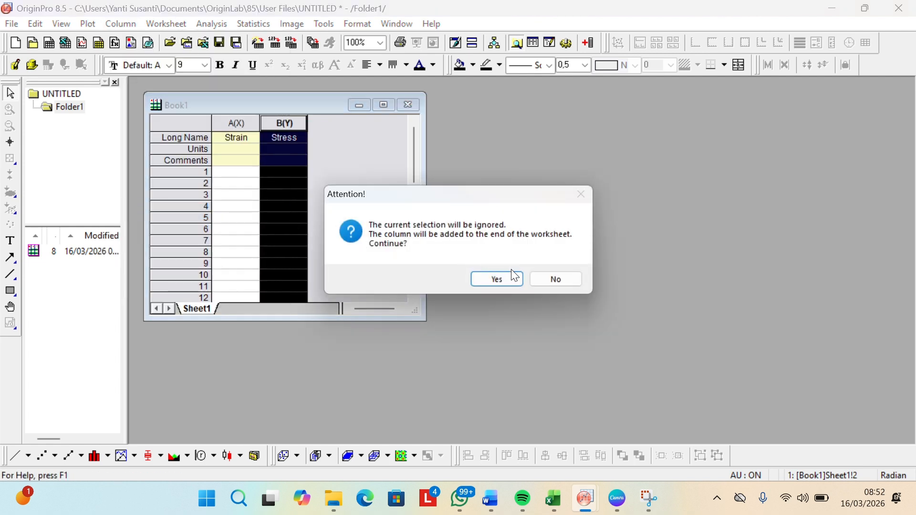
{"action": "left_click", "coordinate": [506, 274]}
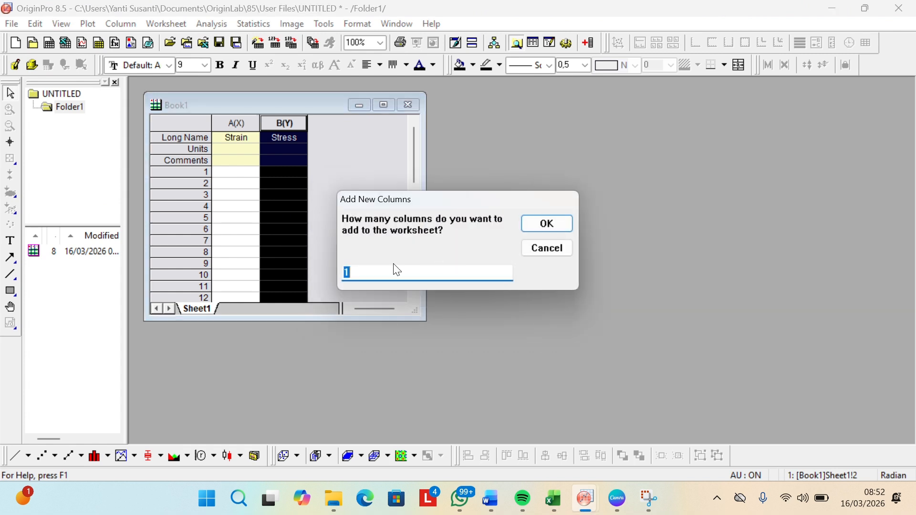
{"action": "type", "text": "2"}
{"action": "left_click", "coordinate": [555, 226]}
Step: Set the long name of column C to "0,2% Strain Offset"
{"action": "left_click", "coordinate": [344, 138]}
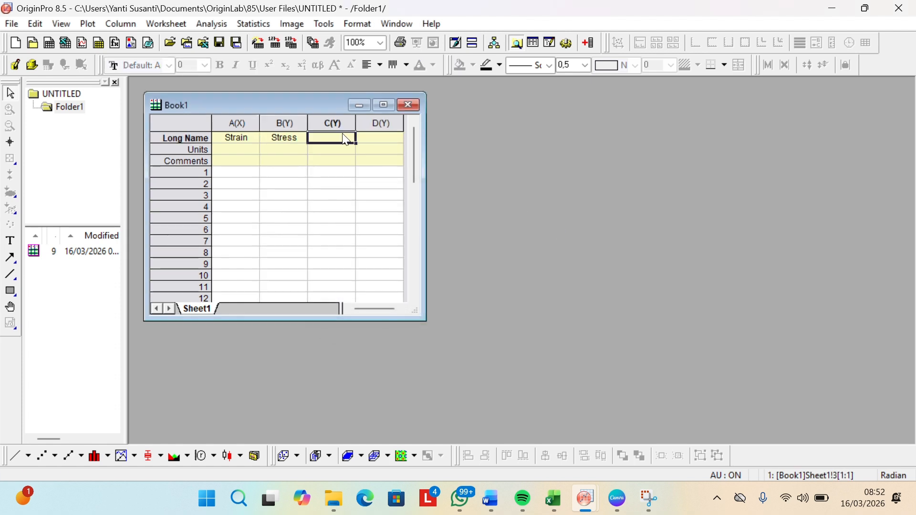
{"action": "type", "text": "0,2"}
{"action": "key", "text": "Caps_Lock"}
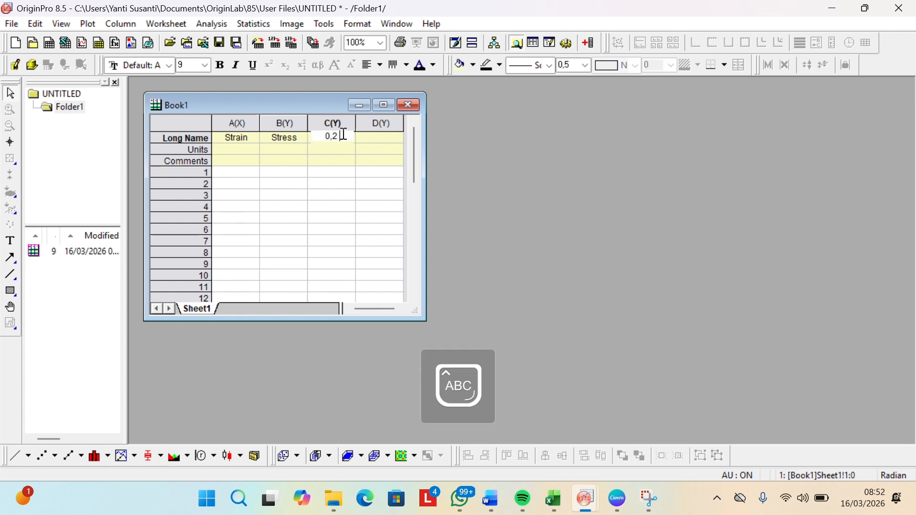
{"action": "type", "text": "S"}
{"action": "key", "text": "Caps_Lock"}
{"action": "type", "text": "tra"}
{"action": "key", "text": "BackSpace"}
{"action": "key", "text": "BackSpace"}
{"action": "type", "text": "%"}
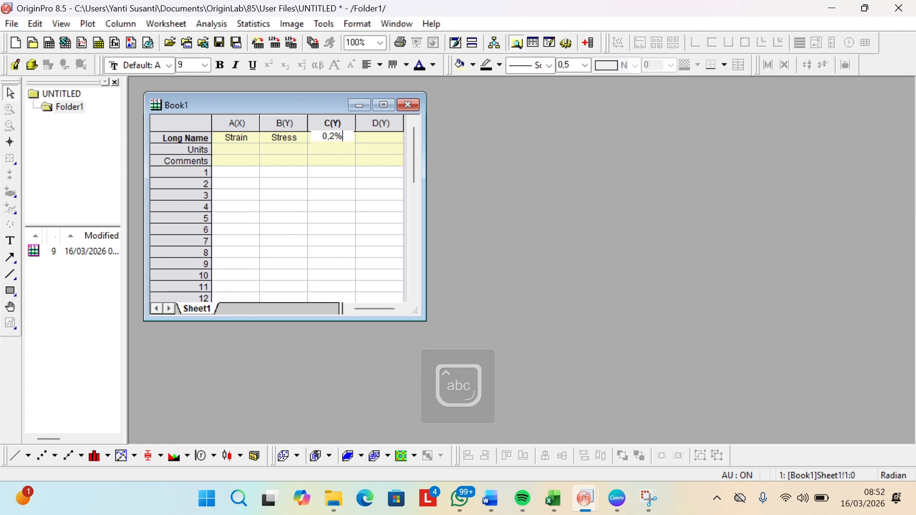
{"action": "key", "text": "Caps_Lock"}
{"action": "type", "text": "S"}
{"action": "key", "text": "Caps_Lock"}
{"action": "type", "text": "tra"}
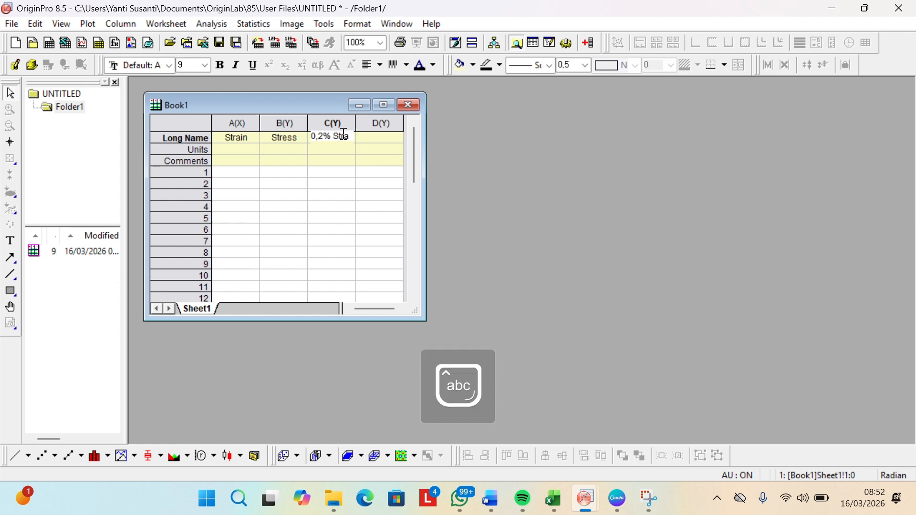
{"action": "type", "text": "in"}
{"action": "key", "text": "Caps_Lock"}
{"action": "type", "text": "O"}
{"action": "key", "text": "Caps_Lock"}
{"action": "type", "text": "ffset"}
{"action": "key", "text": "Return"}
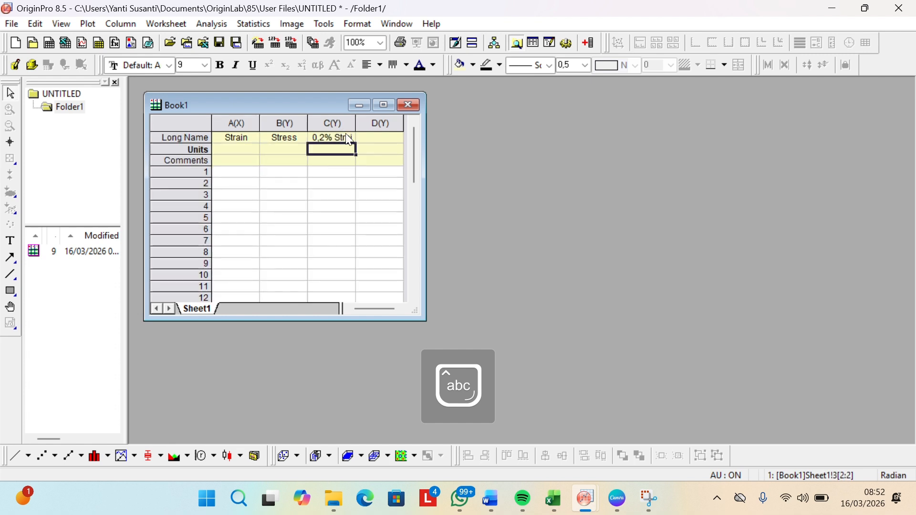
Step: Enter "0,2% Stress Offset" as the long name of column D
{"action": "left_click", "coordinate": [367, 139]}
{"action": "type", "text": "0m"}
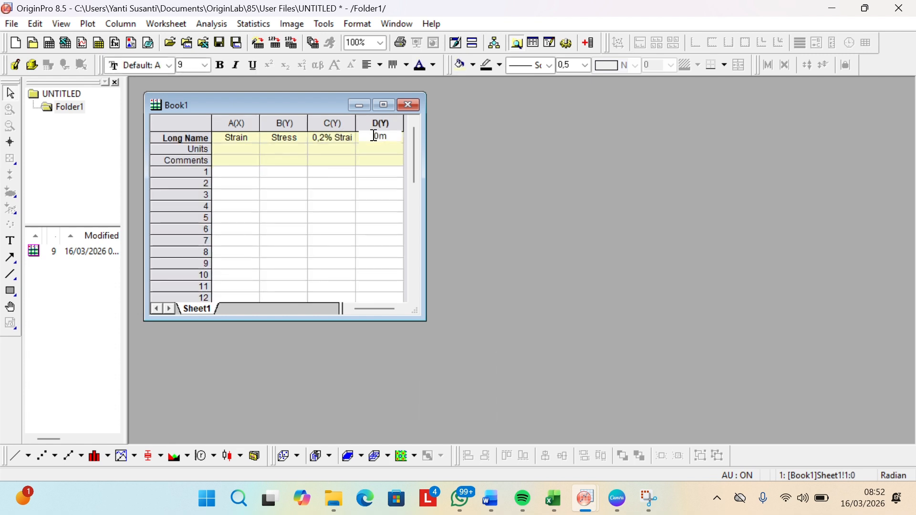
{"action": "type", "text": "2%"}
{"action": "key", "text": "Caps_Lock"}
{"action": "type", "text": "S"}
{"action": "key", "text": "Caps_Lock"}
{"action": "type", "text": "r"}
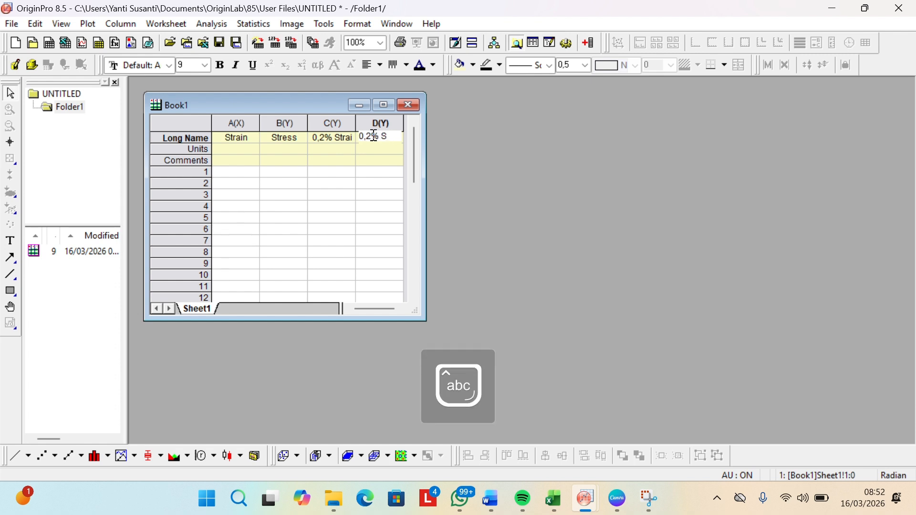
{"action": "type", "text": "ress"}
{"action": "key", "text": "Caps_Lock"}
{"action": "type", "text": "O"}
{"action": "key", "text": "Caps_Lock"}
{"action": "type", "text": "ffset"}
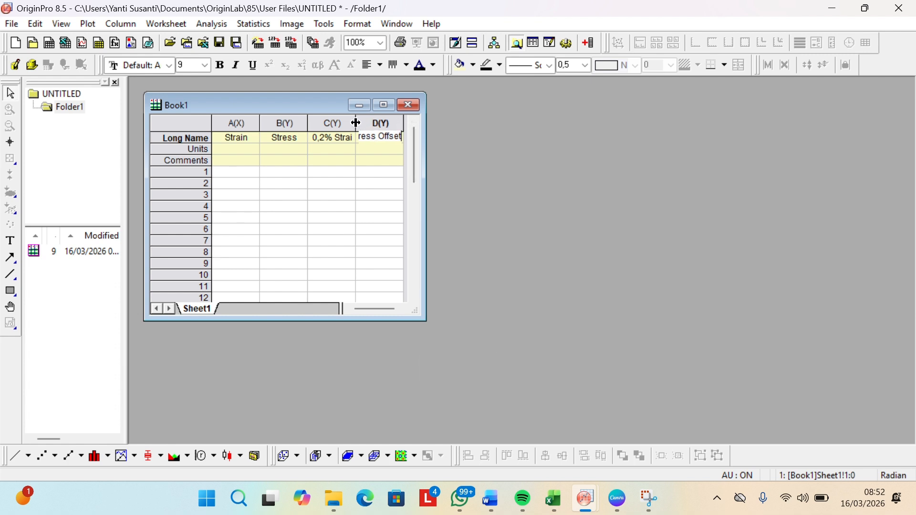
Step: Fit the widths of columns C and D to their full long names
{"action": "double_click", "coordinate": [356, 123]}
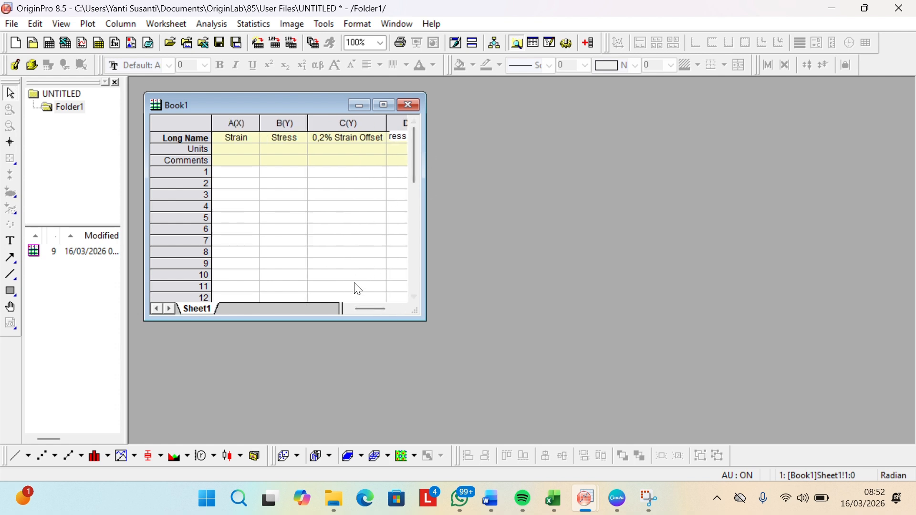
{"action": "left_click_drag", "start_coordinate": [372, 311], "coordinate": [385, 311]}
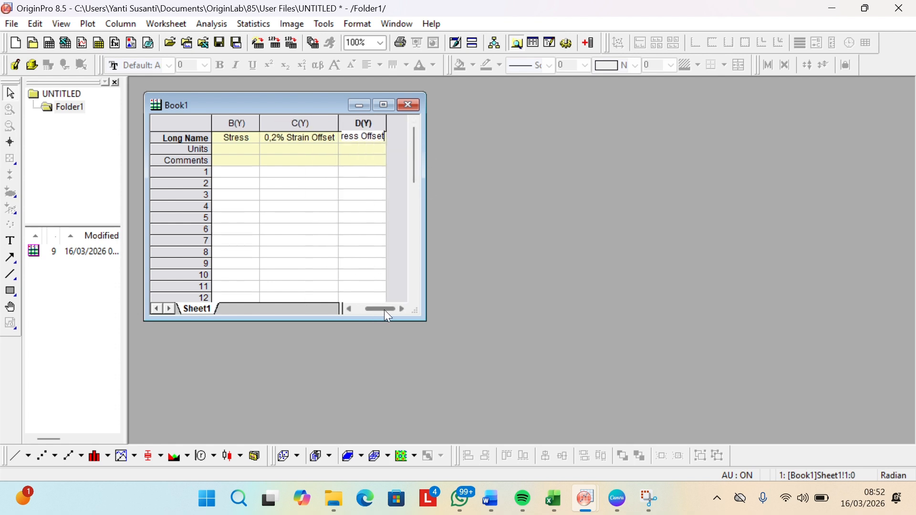
{"action": "left_click", "coordinate": [392, 123]}
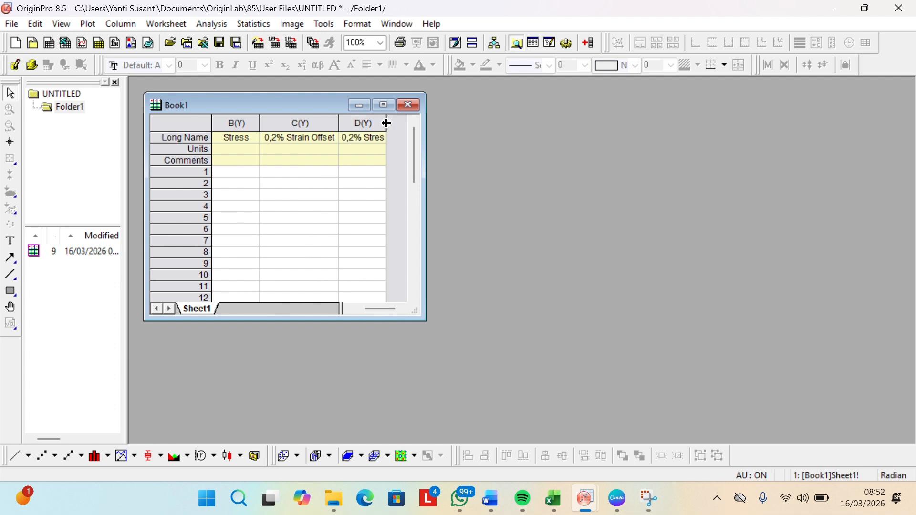
{"action": "double_click", "coordinate": [387, 124]}
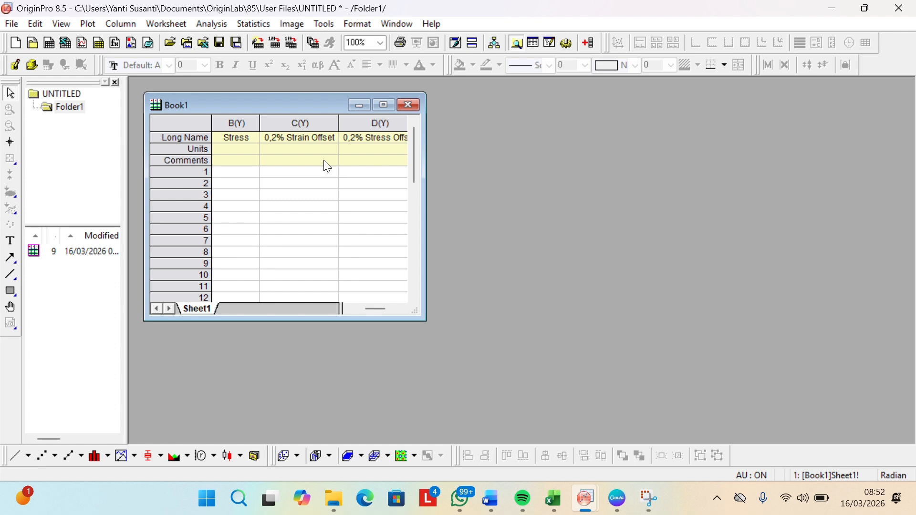
{"action": "left_click_drag", "start_coordinate": [375, 311], "coordinate": [348, 314]}
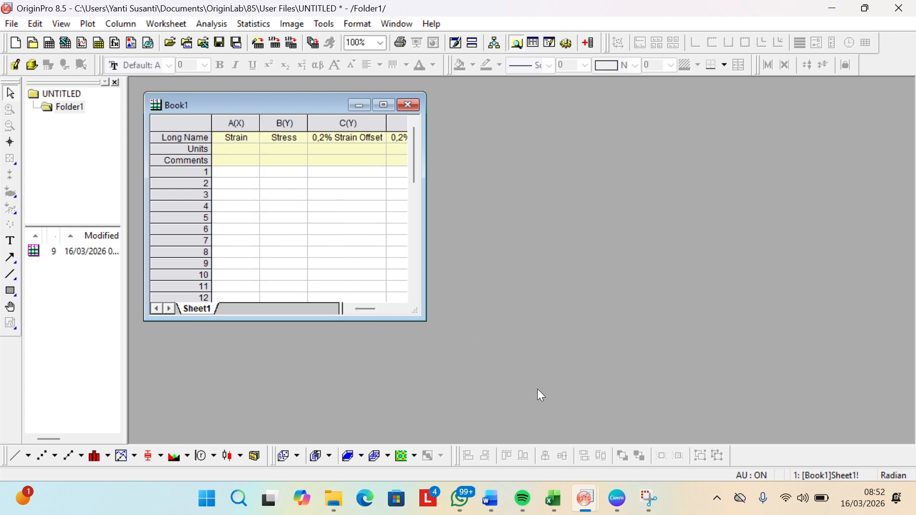
Step: Switch to the Excel workbook and copy all Strain (-/-) values from G6 down to the last row
{"action": "mouse_move", "coordinate": [533, 507]}
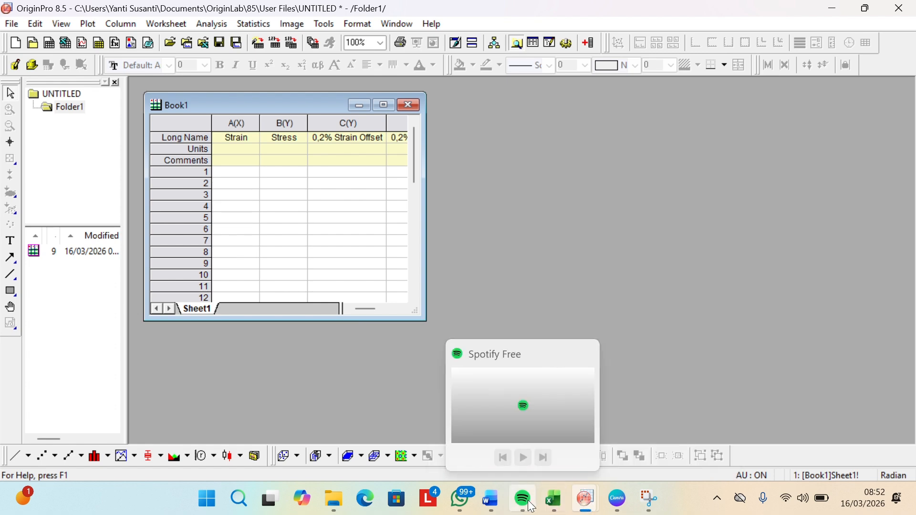
{"action": "mouse_move", "coordinate": [556, 496]}
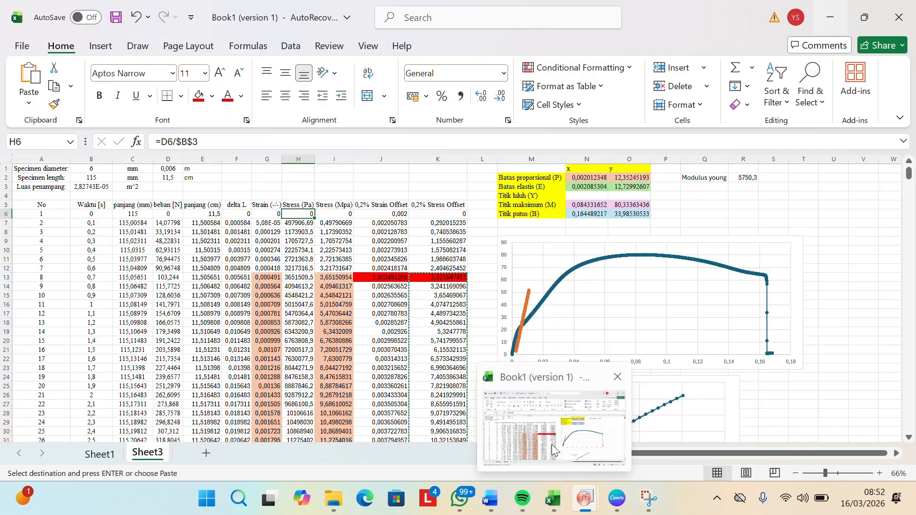
{"action": "left_click", "coordinate": [554, 450]}
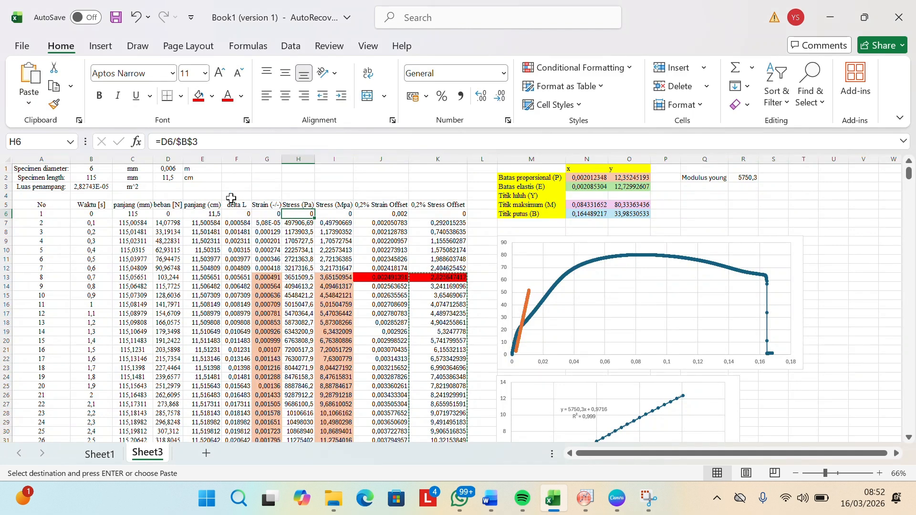
{"action": "left_click", "coordinate": [270, 213]}
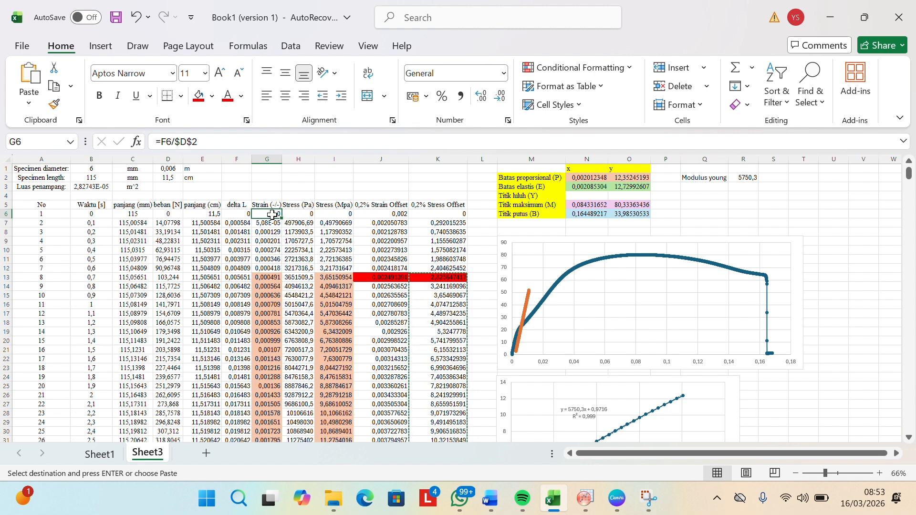
{"action": "key", "text": "ctrl+shift+Down"}
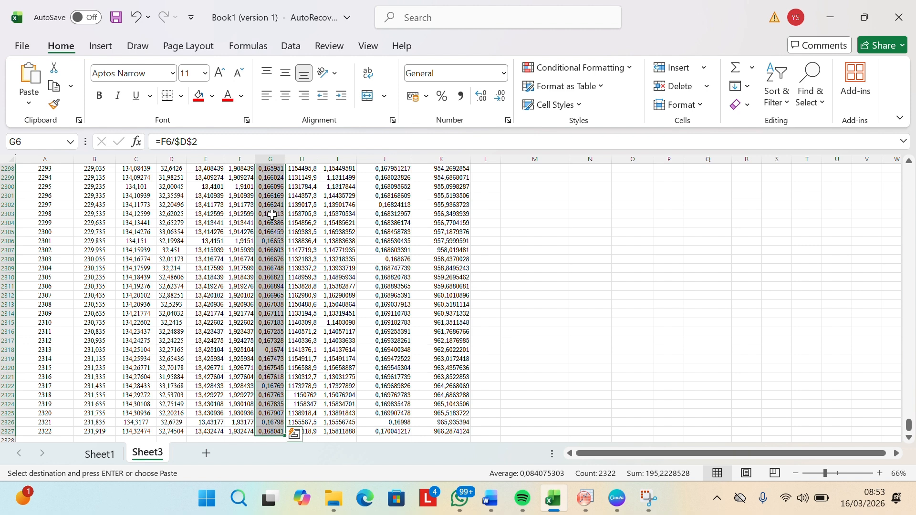
{"action": "key", "text": "ctrl+c"}
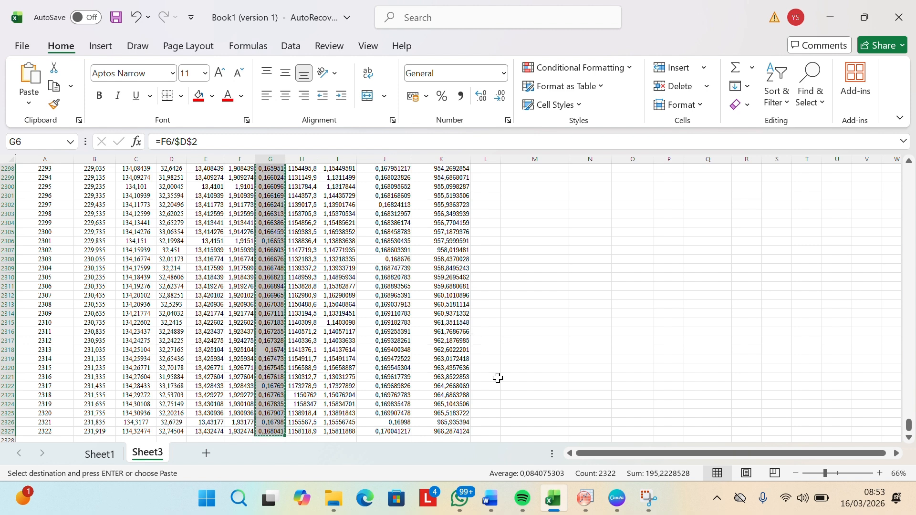
Step: Switch to the untitled OriginPro project, paste the strain values into column A from row 1, and fit the column's width
{"action": "left_click", "coordinate": [585, 499]}
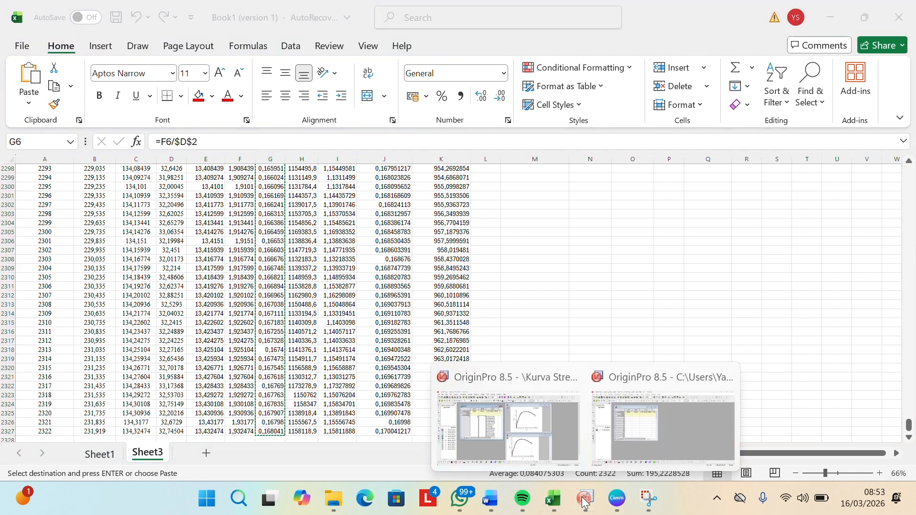
{"action": "left_click", "coordinate": [610, 461]}
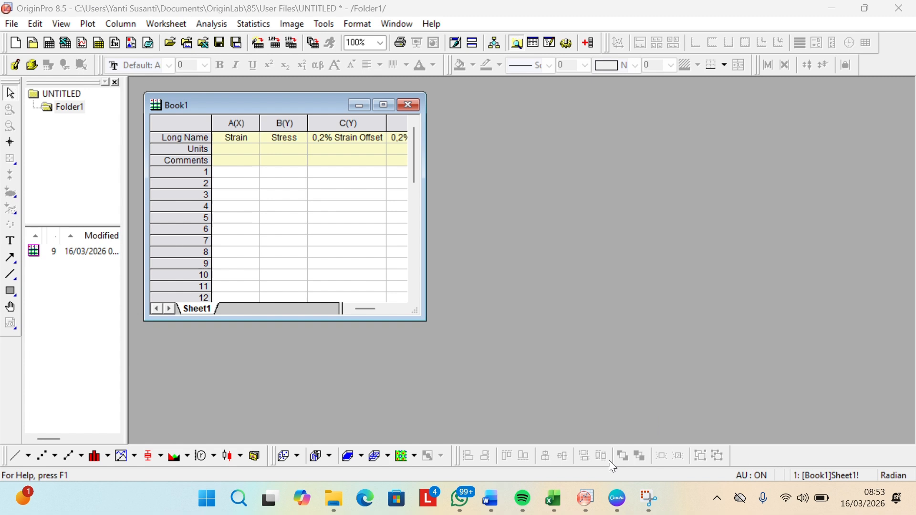
{"action": "left_click", "coordinate": [237, 174]}
{"action": "key", "text": "ctrl+v"}
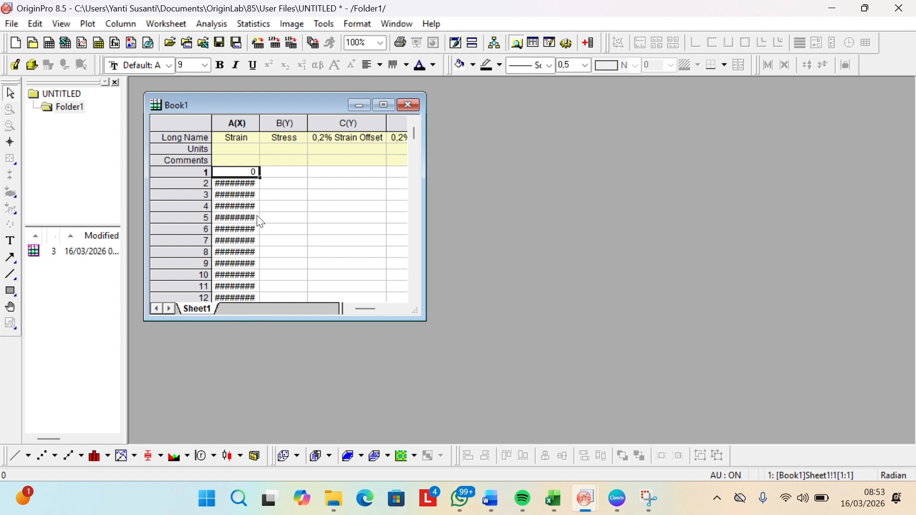
{"action": "double_click", "coordinate": [261, 124]}
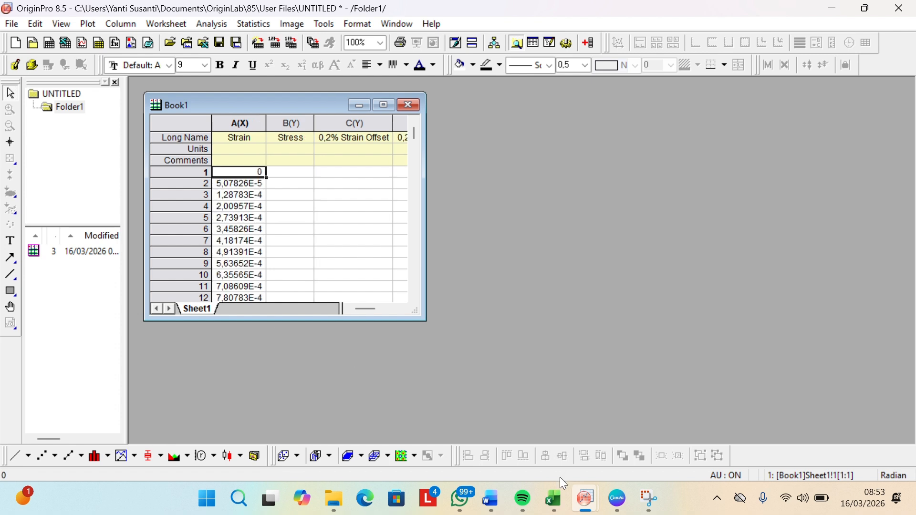
Step: Switch to the Excel workbook and copy all Stress (Mpa) values from I6 down to the last row
{"action": "mouse_move", "coordinate": [557, 498]}
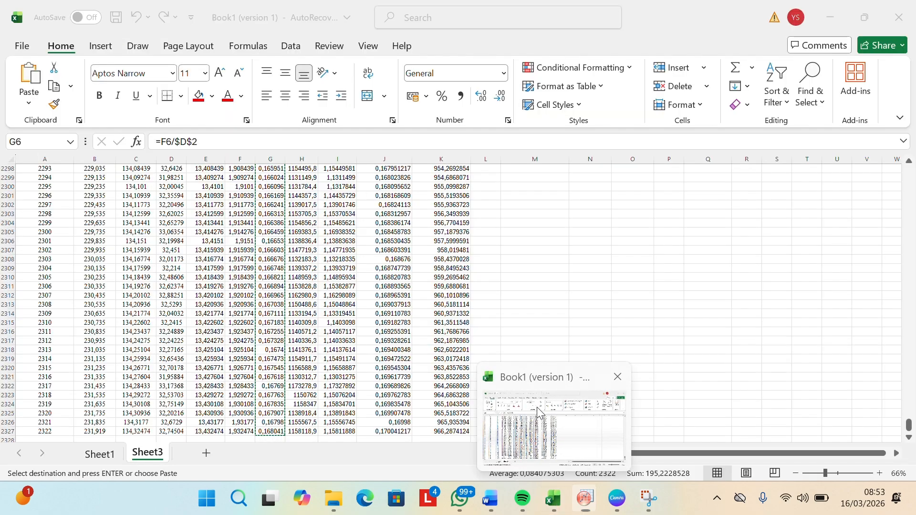
{"action": "left_click", "coordinate": [537, 407]}
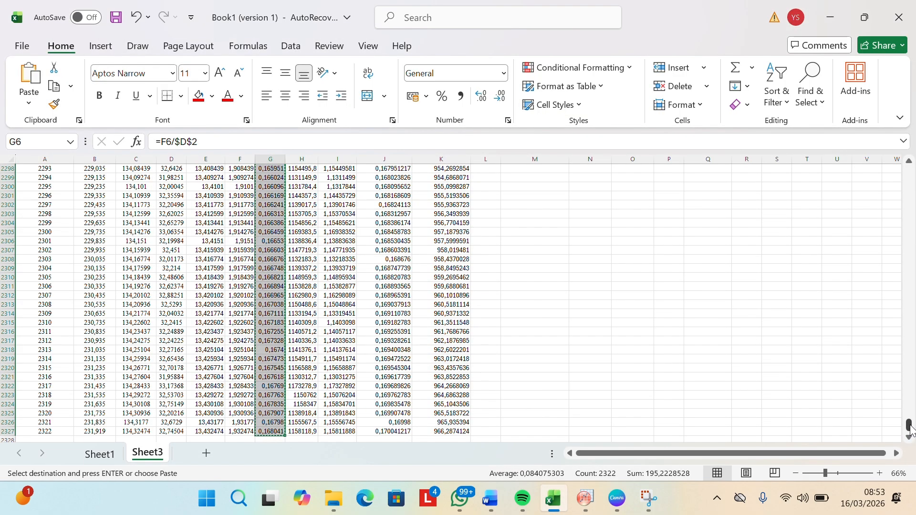
{"action": "left_click_drag", "start_coordinate": [909, 425], "coordinate": [912, 143]}
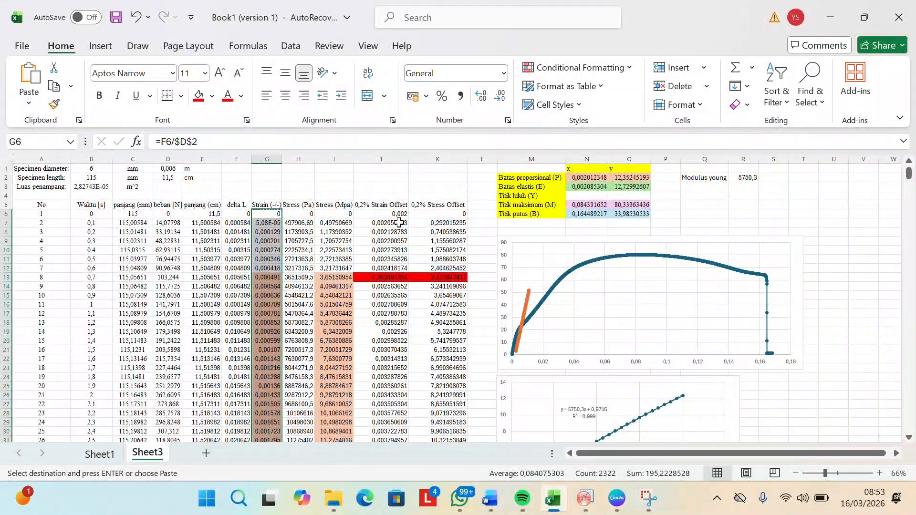
{"action": "left_click", "coordinate": [340, 214]}
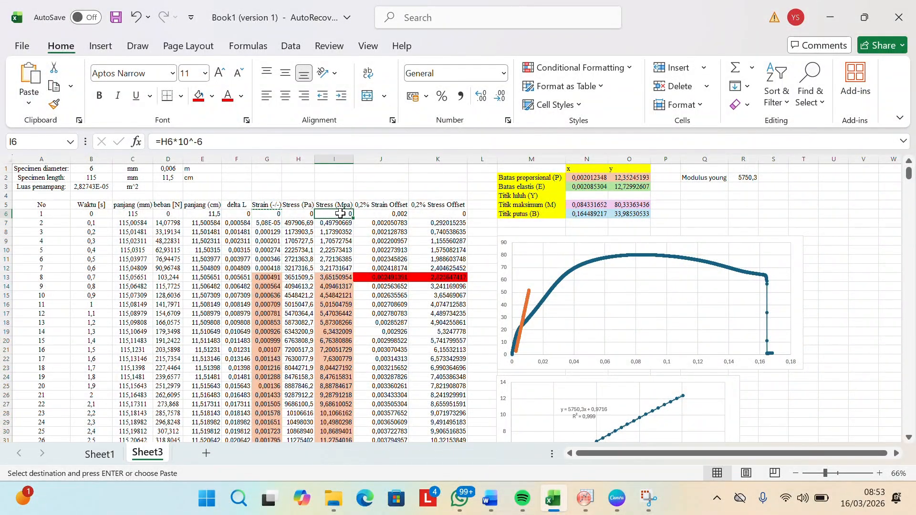
{"action": "key", "text": "ctrl+shift+Down"}
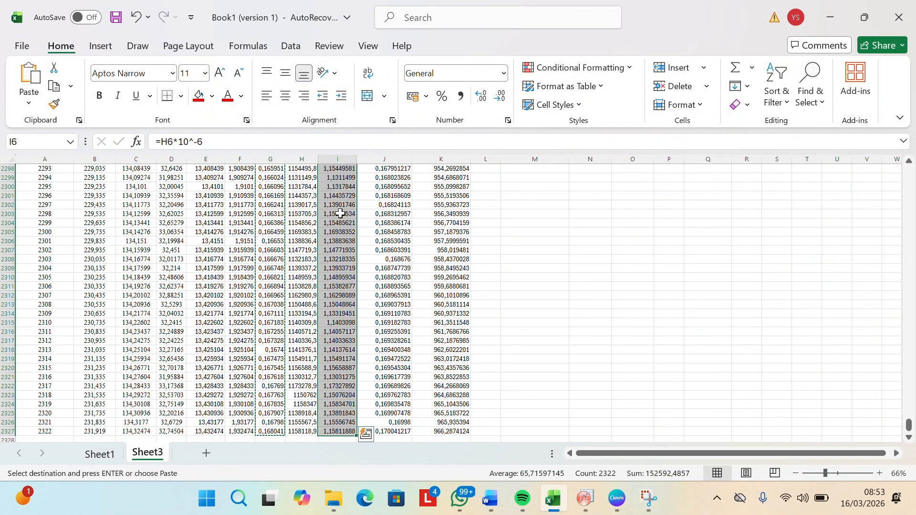
{"action": "key", "text": "ctrl+c"}
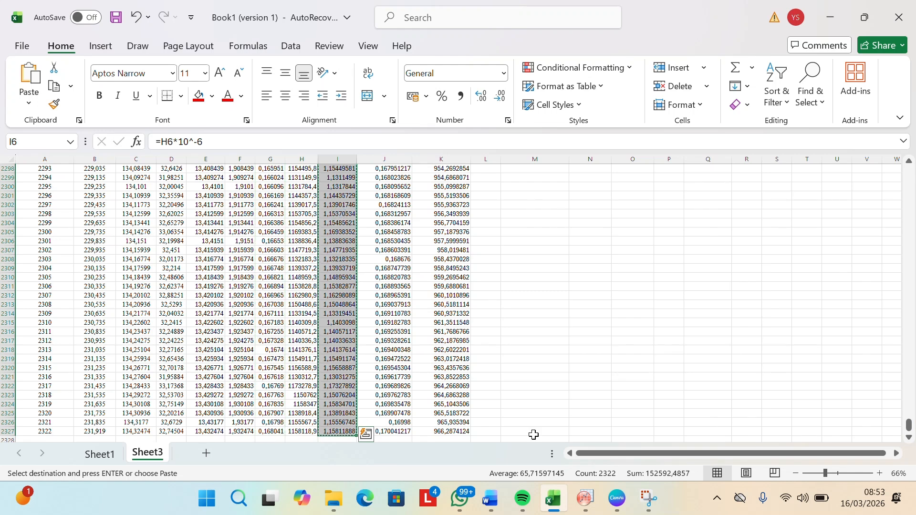
Step: Switch to the untitled OriginPro project and paste the stress values into column B from row 1
{"action": "mouse_move", "coordinate": [586, 502]}
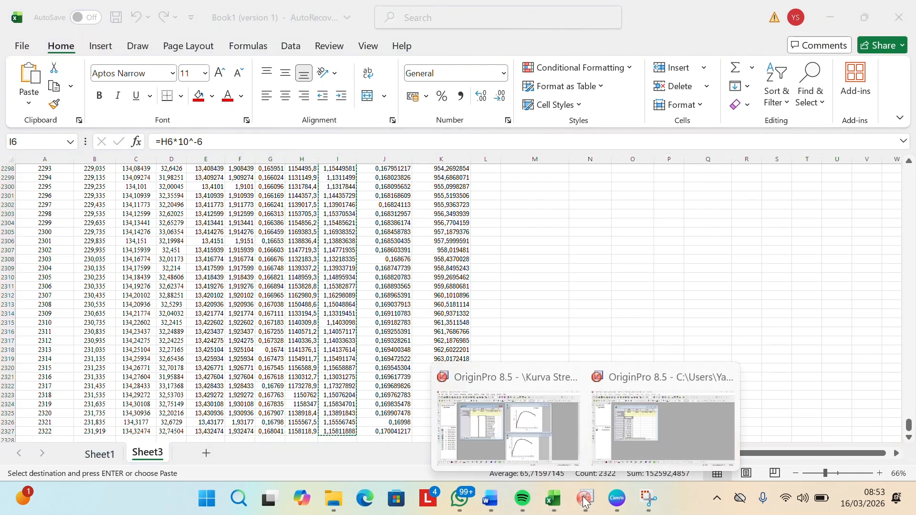
{"action": "left_click", "coordinate": [624, 459]}
{"action": "left_click", "coordinate": [299, 176]}
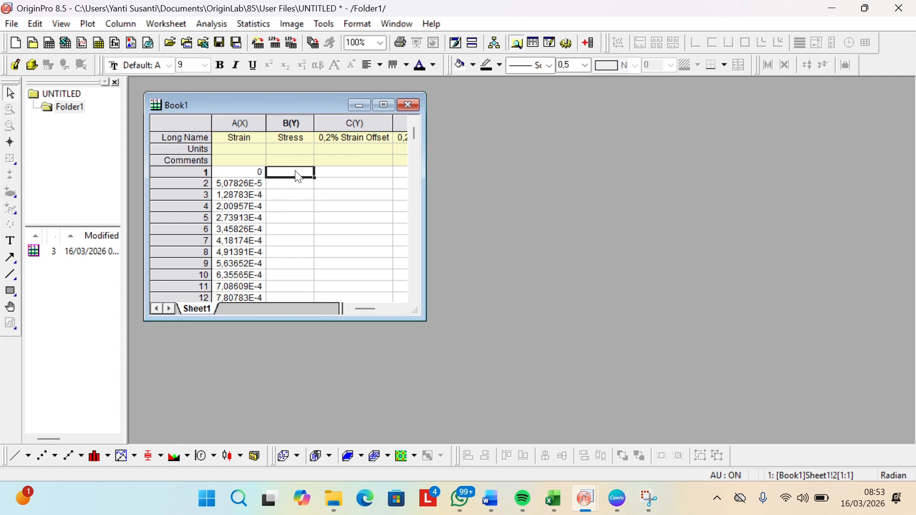
{"action": "key", "text": "ctrl+v"}
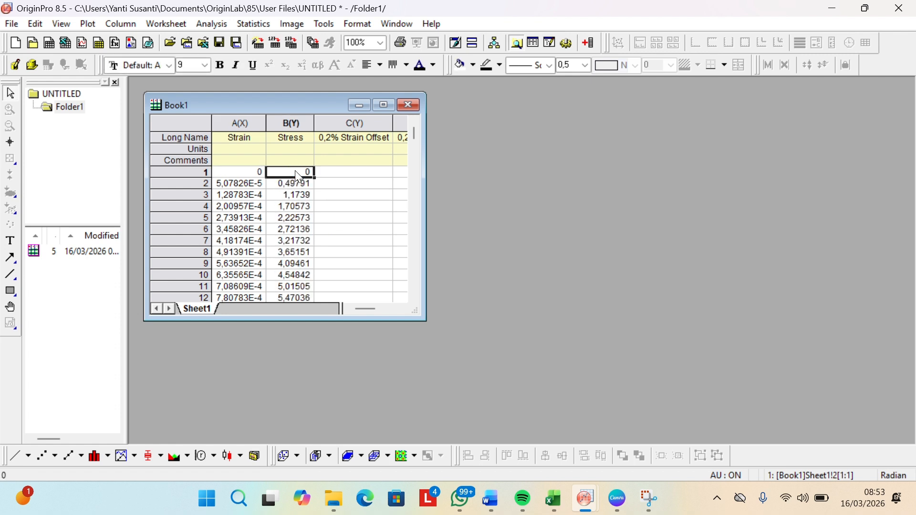
Step: Switch to the Excel workbook and copy the 0,2% Strain Offset values from J13 to J105
{"action": "left_click", "coordinate": [554, 507]}
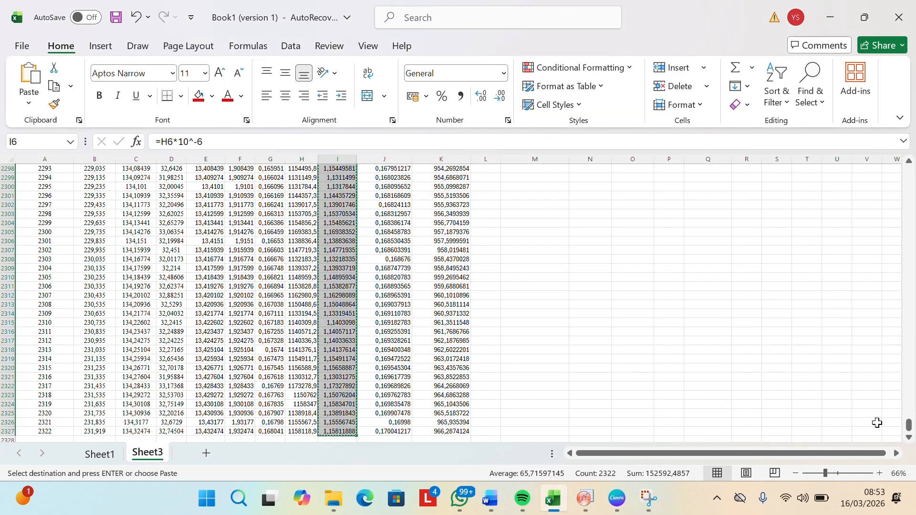
{"action": "left_click_drag", "start_coordinate": [909, 426], "coordinate": [893, 152]}
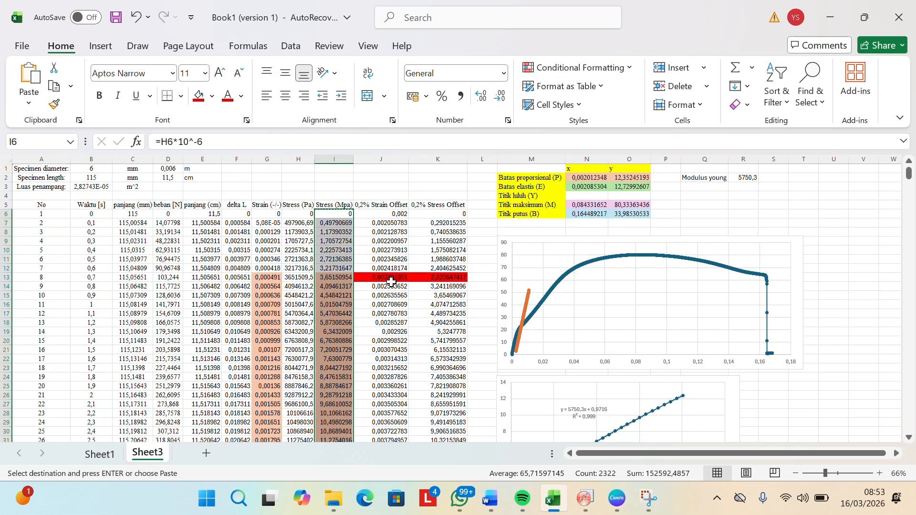
{"action": "scroll", "coordinate": [391, 282], "scroll_direction": "down", "scroll_amount": 3}
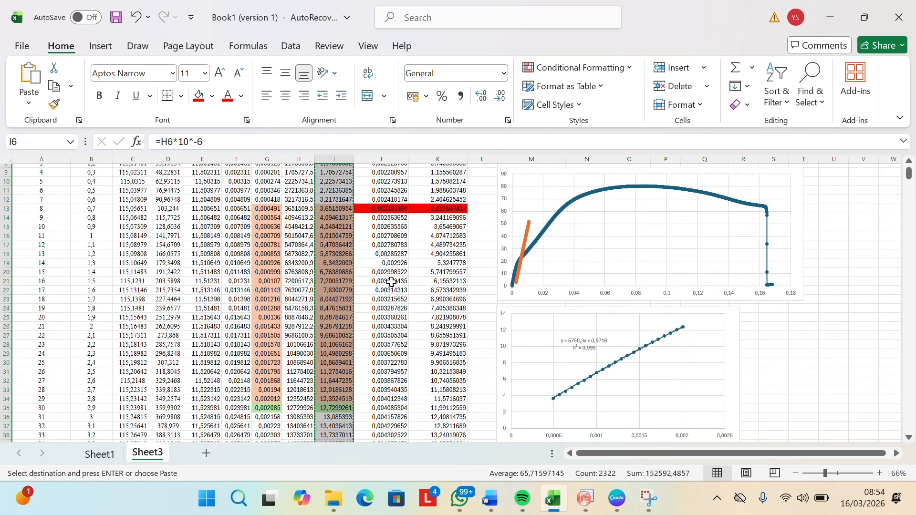
{"action": "left_click", "coordinate": [394, 209]}
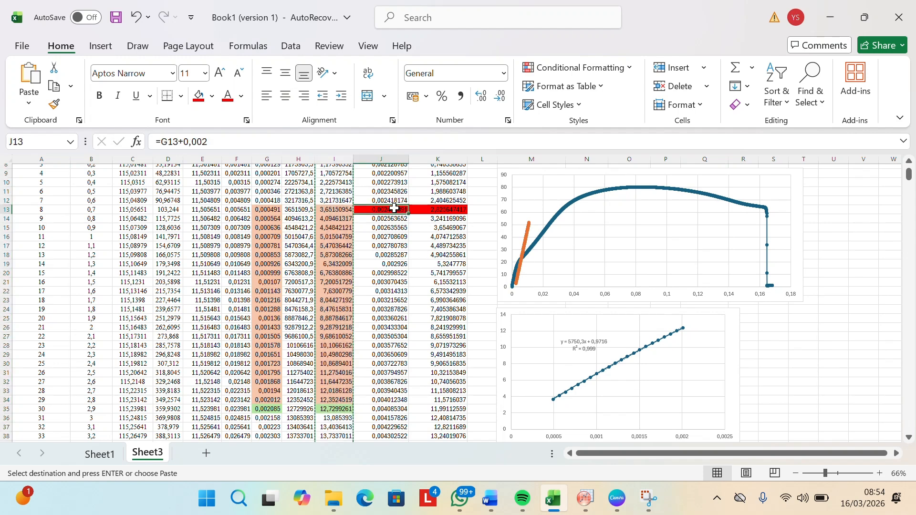
{"action": "left_click_drag", "start_coordinate": [394, 208], "coordinate": [388, 414]}
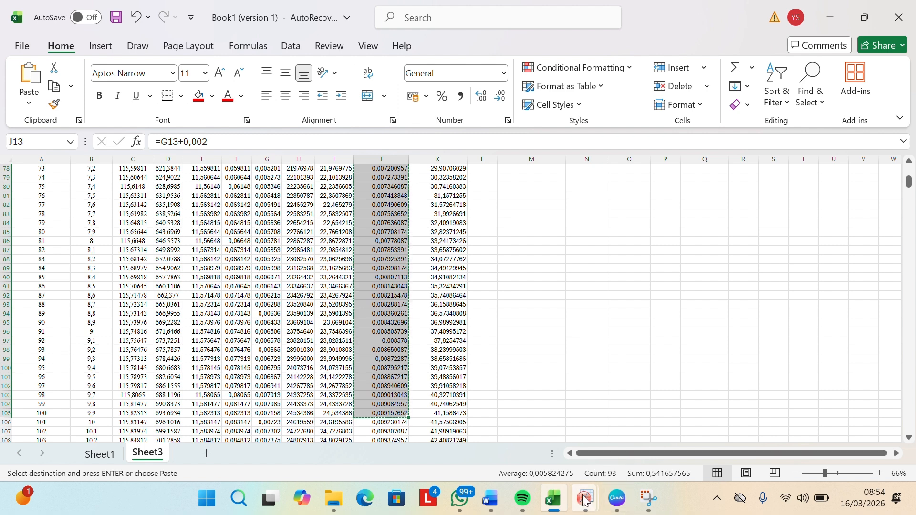
Step: Switch to the untitled OriginPro project and paste the strain offset values into column C from row 1
{"action": "mouse_move", "coordinate": [586, 499]}
{"action": "left_click", "coordinate": [646, 443]}
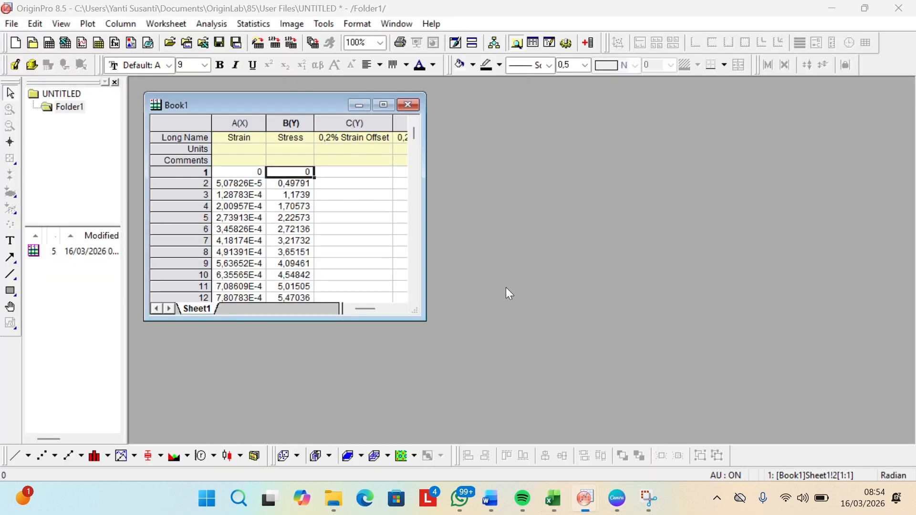
{"action": "left_click", "coordinate": [384, 172]}
{"action": "key", "text": "ctrl+v"}
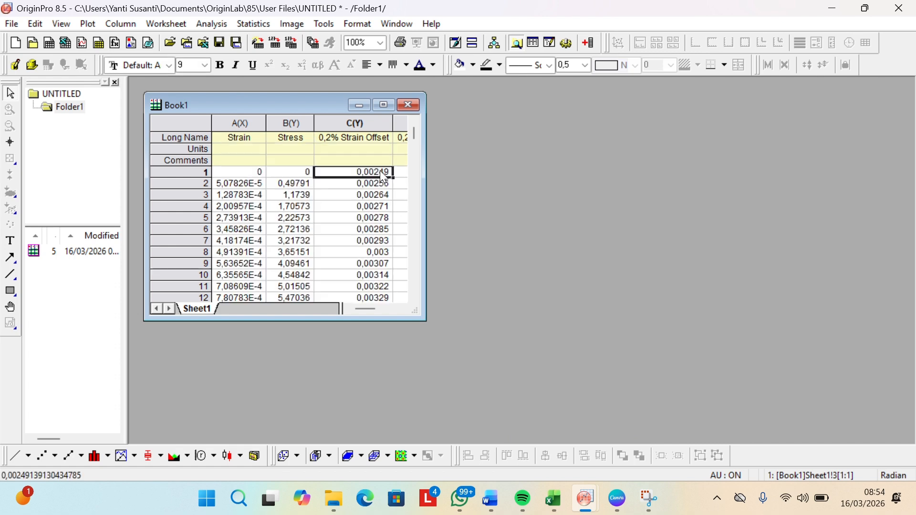
Step: Switch to the Excel workbook and copy the 0,2% Stress Offset values from K13 to K105
{"action": "mouse_move", "coordinate": [556, 505]}
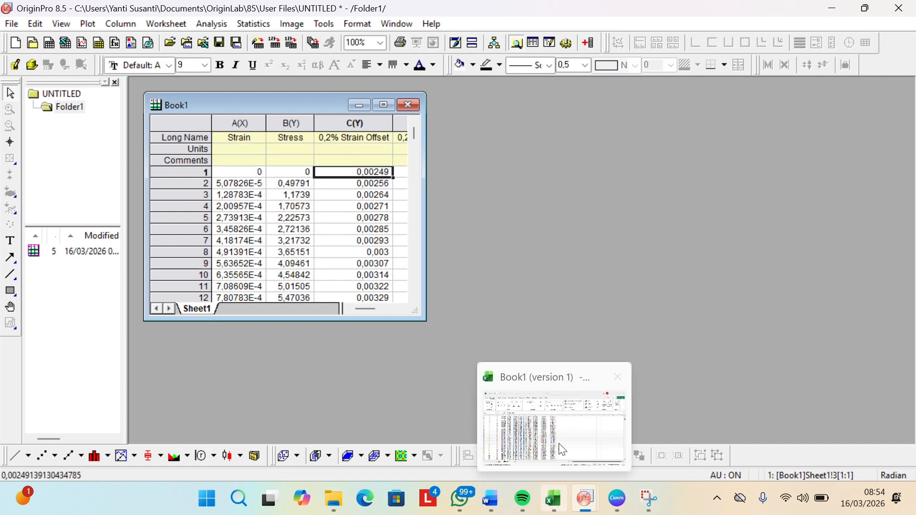
{"action": "left_click", "coordinate": [563, 440]}
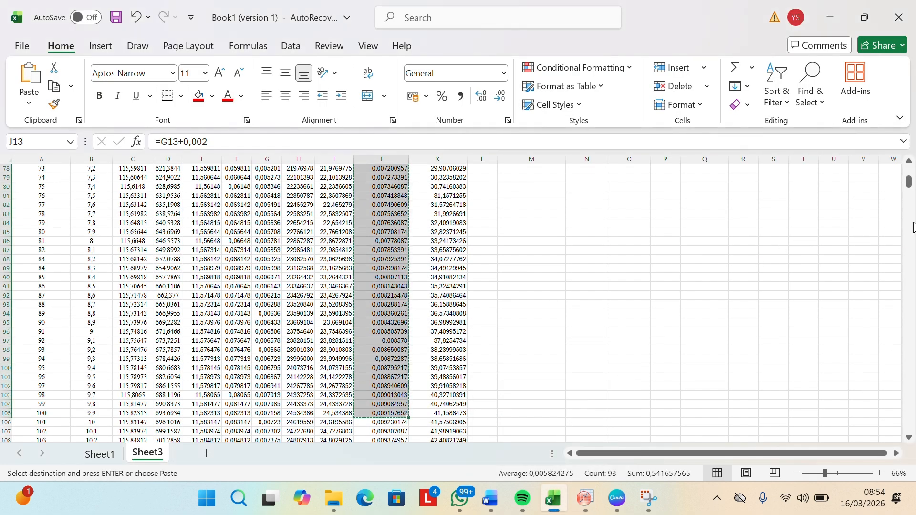
{"action": "scroll", "coordinate": [792, 242], "scroll_direction": "up", "scroll_amount": 20}
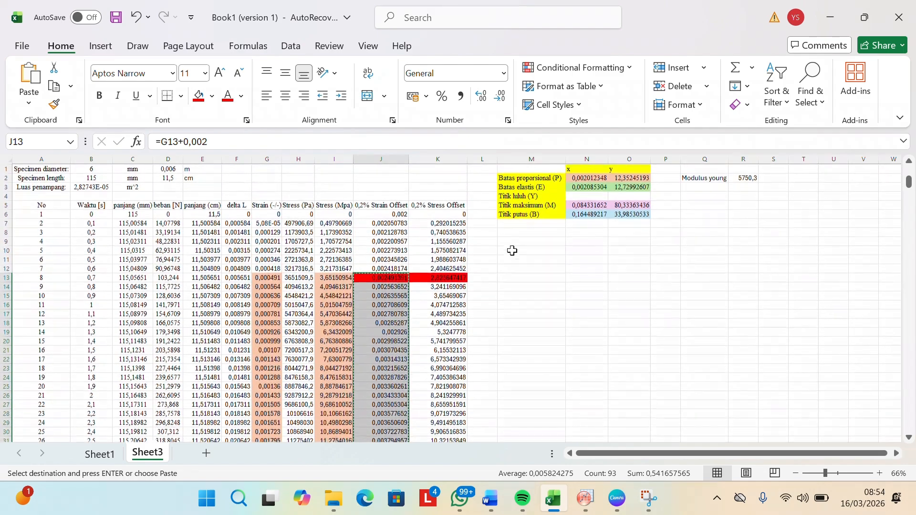
{"action": "left_click", "coordinate": [449, 277]}
{"action": "left_click_drag", "start_coordinate": [449, 276], "coordinate": [446, 323]}
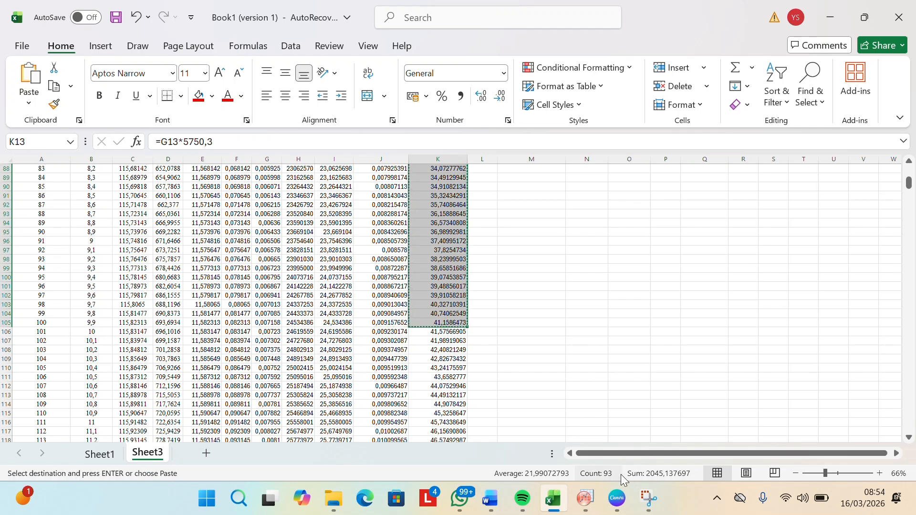
Step: Switch to the untitled OriginPro project and paste the stress offset values into column D from row 1
{"action": "mouse_move", "coordinate": [586, 499]}
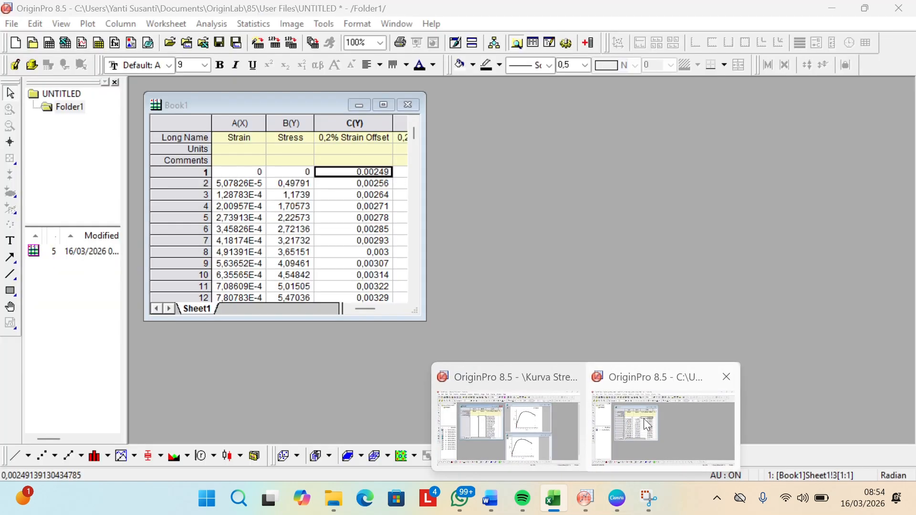
{"action": "left_click", "coordinate": [643, 419]}
{"action": "key", "text": "Right"}
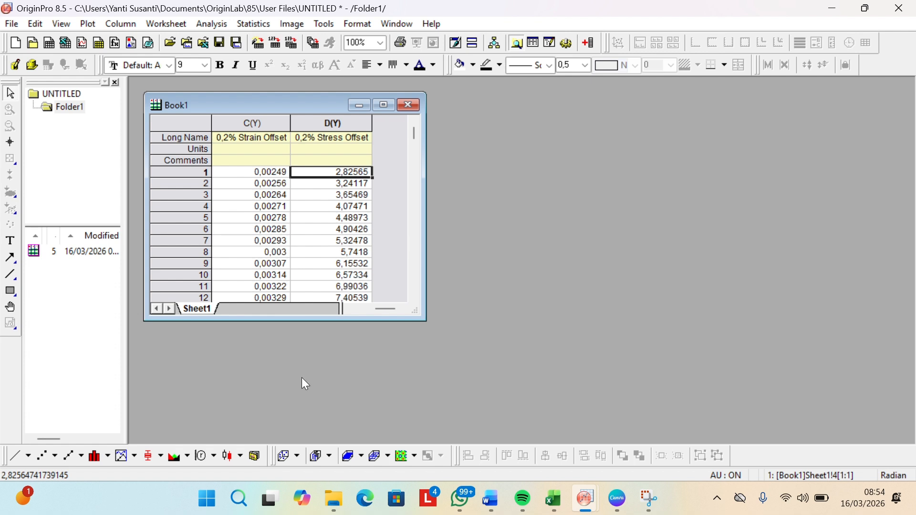
Step: Create a scatter plot with Strain as X and Stress as Y, and place its graph window beside the worksheet
{"action": "left_click", "coordinate": [42, 457]}
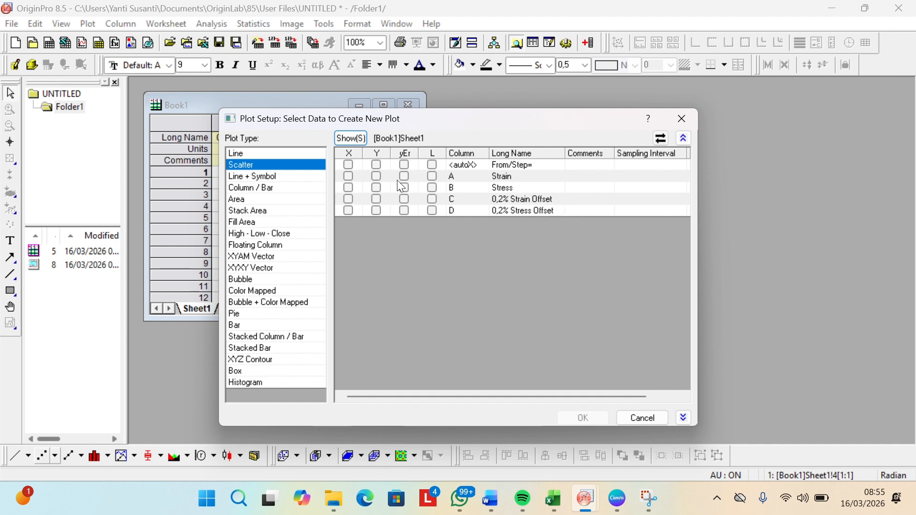
{"action": "left_click", "coordinate": [348, 176]}
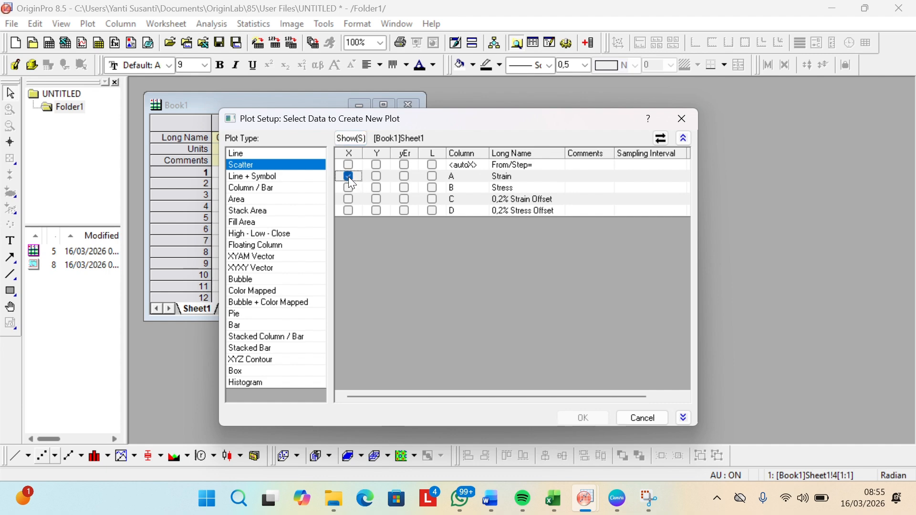
{"action": "left_click", "coordinate": [377, 188]}
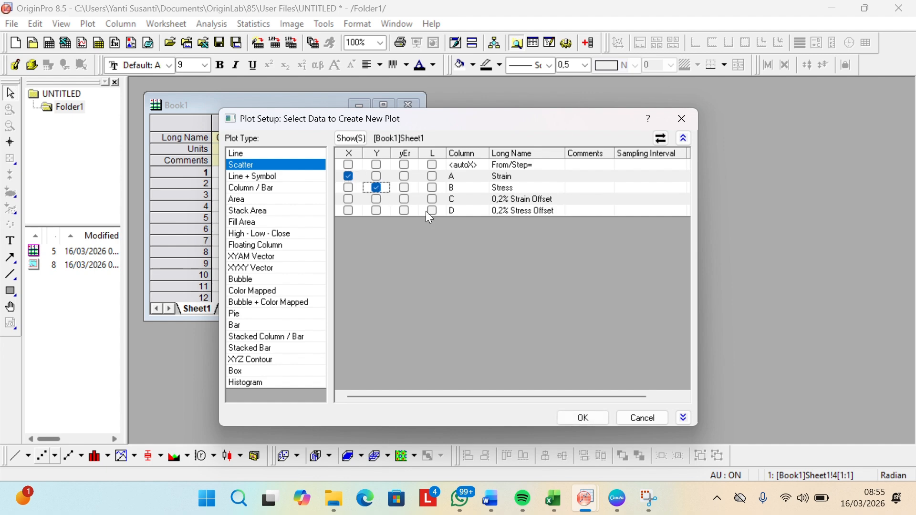
{"action": "left_click", "coordinate": [581, 420]}
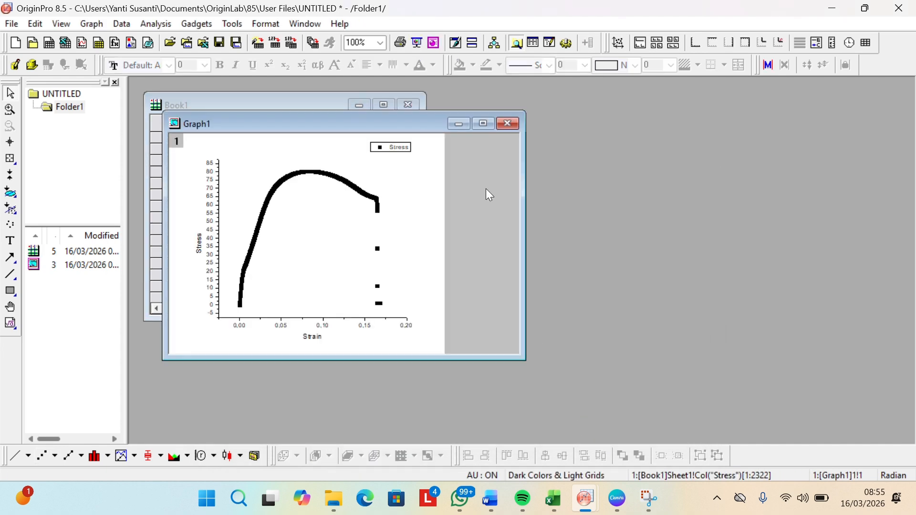
{"action": "left_click_drag", "start_coordinate": [419, 126], "coordinate": [685, 97]}
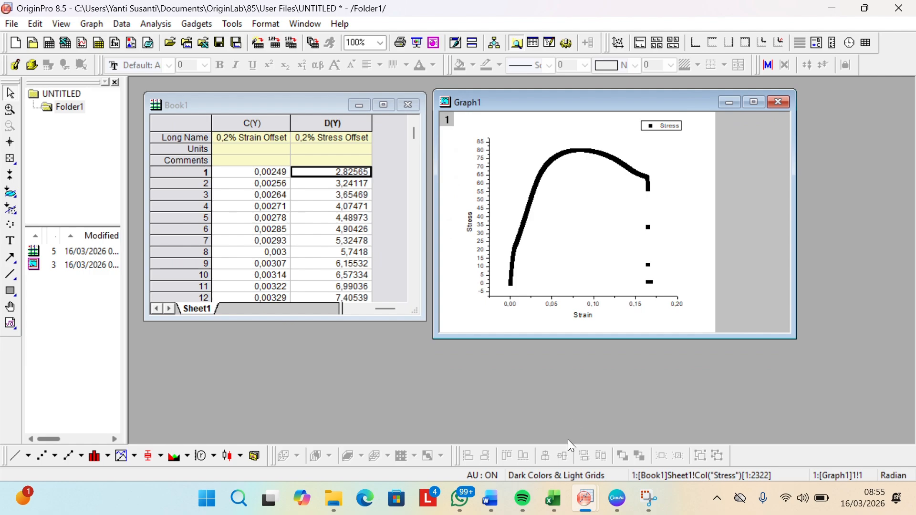
Step: Examine the stress-strain chart in the Excel workbook for comparison and return to the untitled OriginPro project
{"action": "left_click", "coordinate": [553, 407]}
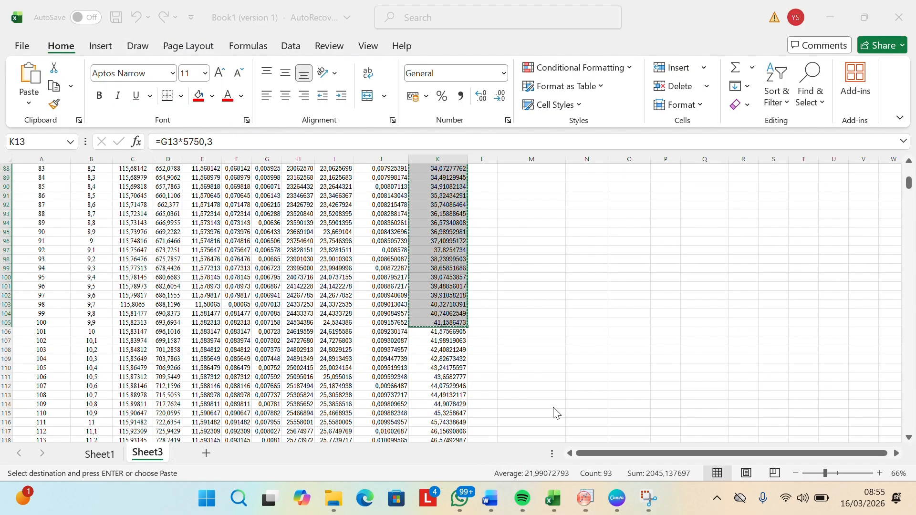
{"action": "scroll", "coordinate": [647, 337], "scroll_direction": "up", "scroll_amount": 20}
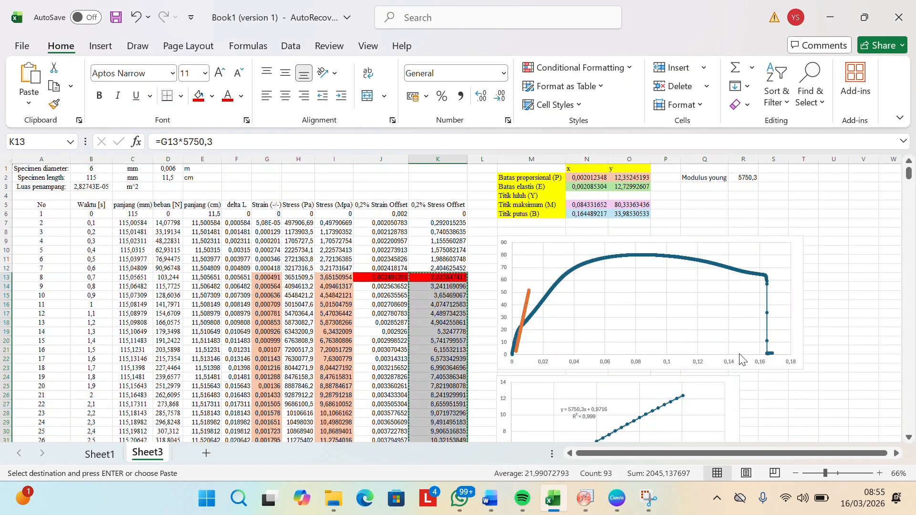
{"action": "mouse_move", "coordinate": [590, 501]}
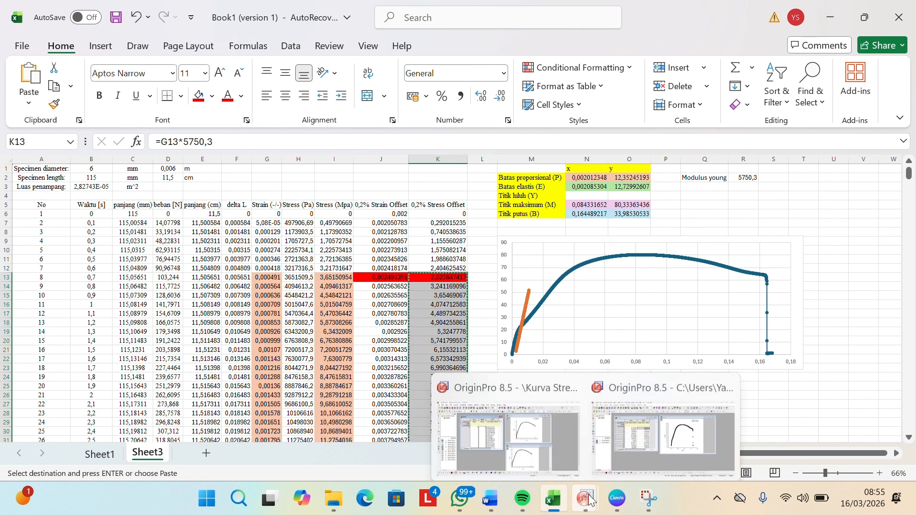
{"action": "left_click", "coordinate": [643, 426]}
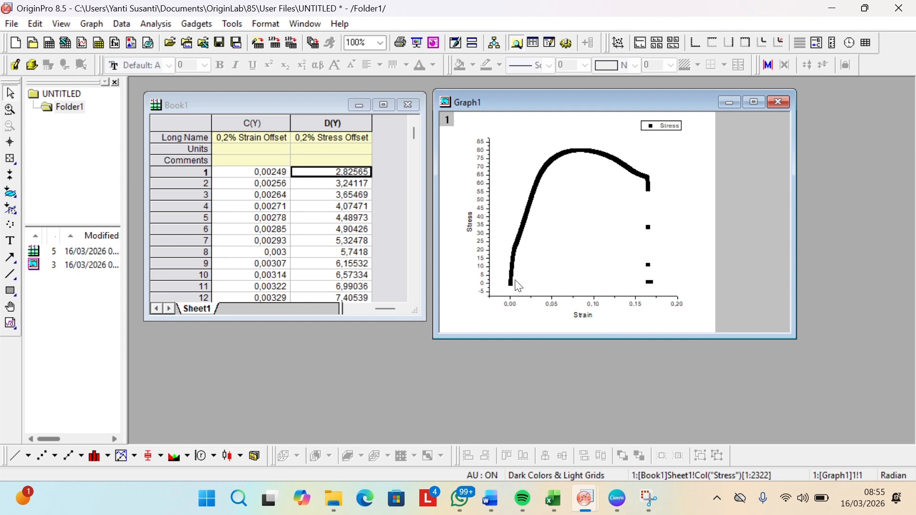
Step: Set the starting value of both the vertical and horizontal axis scales of the stress-strain graph to 0
{"action": "left_click", "coordinate": [485, 258]}
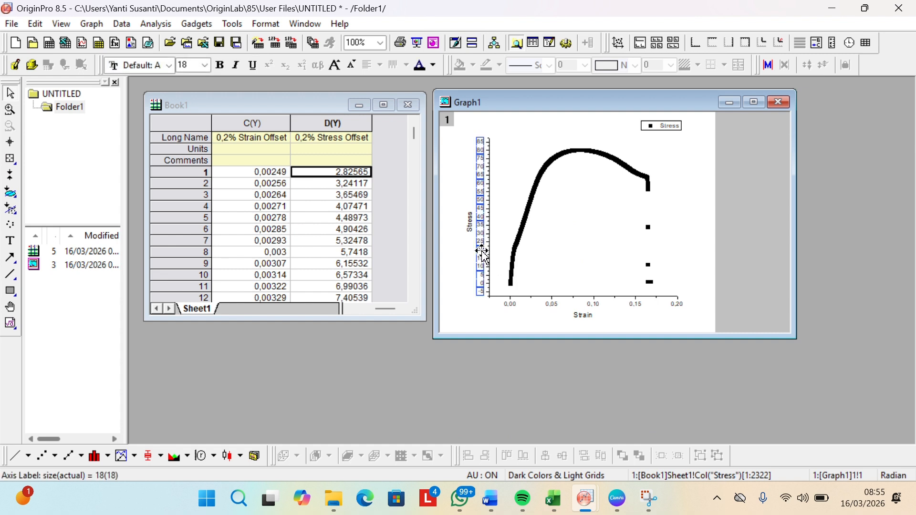
{"action": "right_click", "coordinate": [484, 255]}
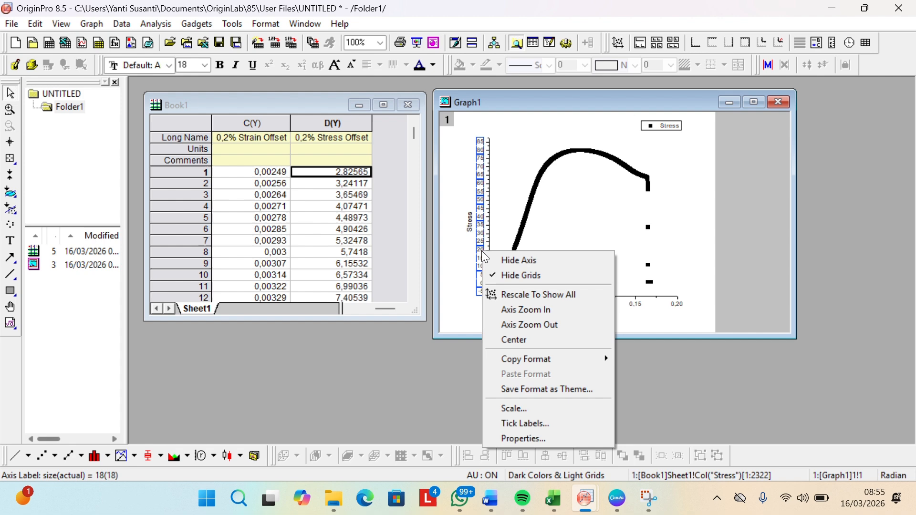
{"action": "left_click", "coordinate": [525, 437]}
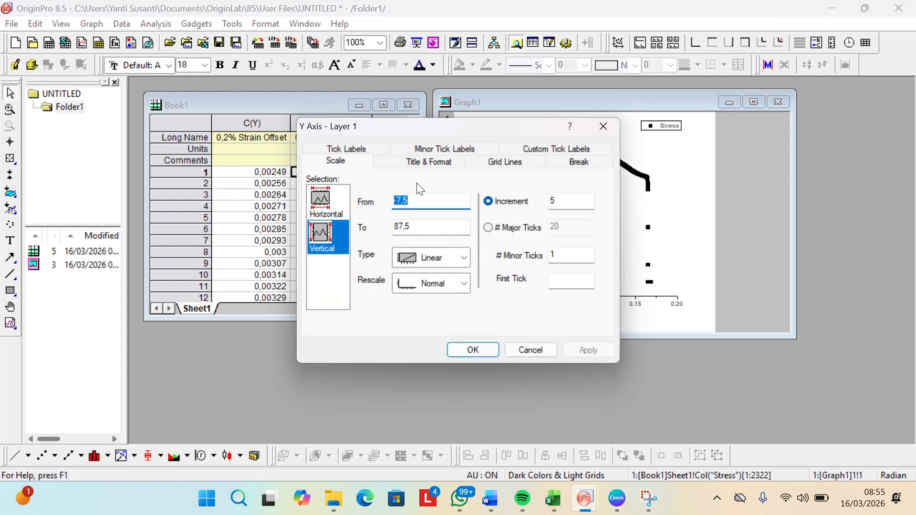
{"action": "type", "text": "0"}
{"action": "left_click", "coordinate": [330, 204]}
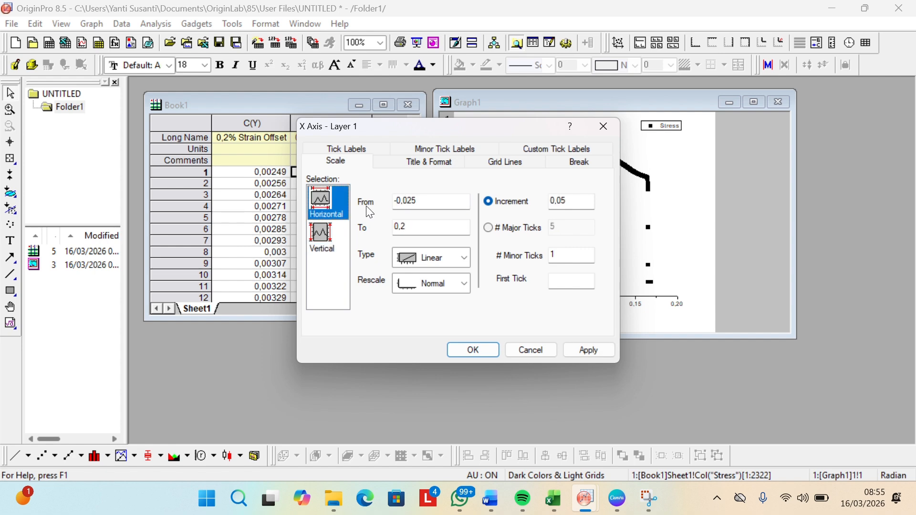
{"action": "double_click", "coordinate": [409, 201]}
{"action": "type", "text": "0"}
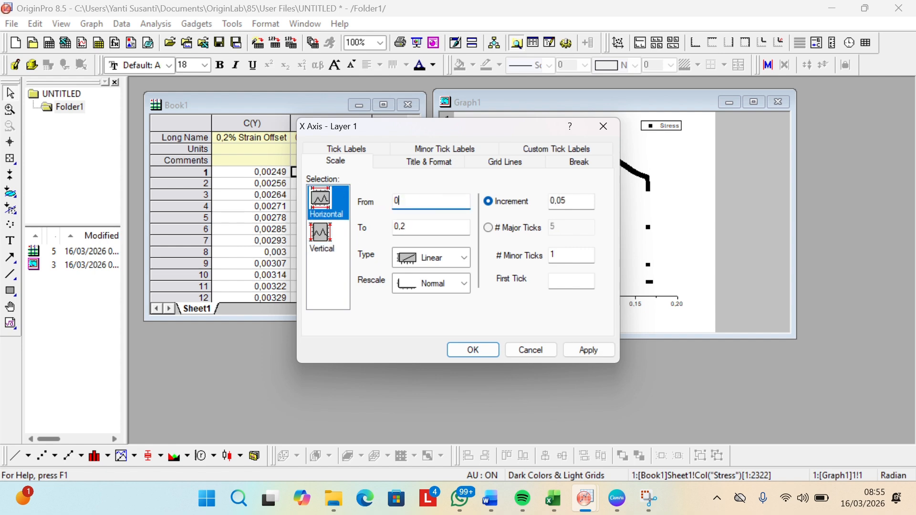
{"action": "left_click", "coordinate": [470, 351]}
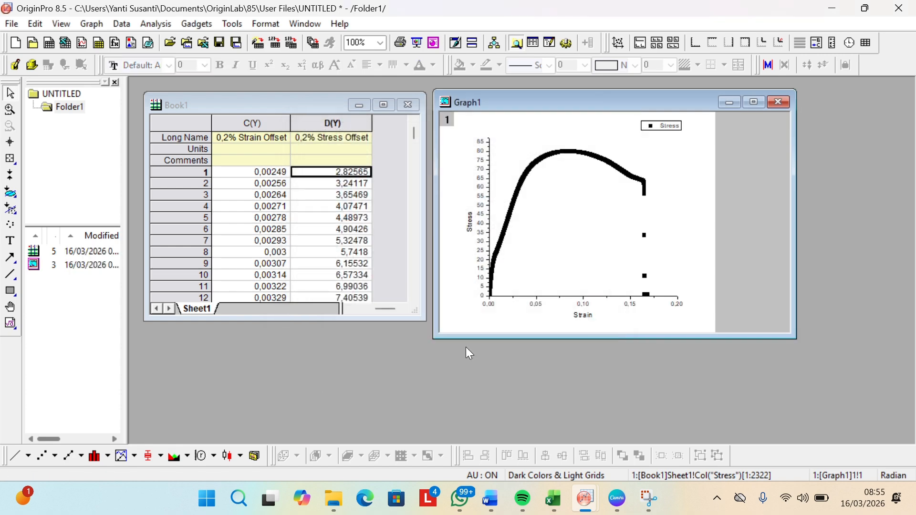
Step: Set the symbol size of the Strain-Stress scatter plot to 3
{"action": "left_click", "coordinate": [535, 171]}
{"action": "right_click", "coordinate": [535, 172]}
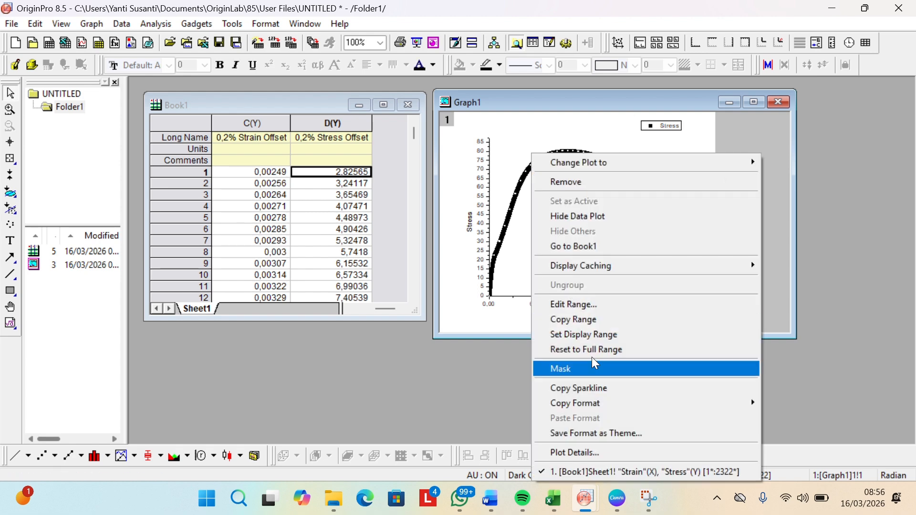
{"action": "left_click", "coordinate": [609, 452]}
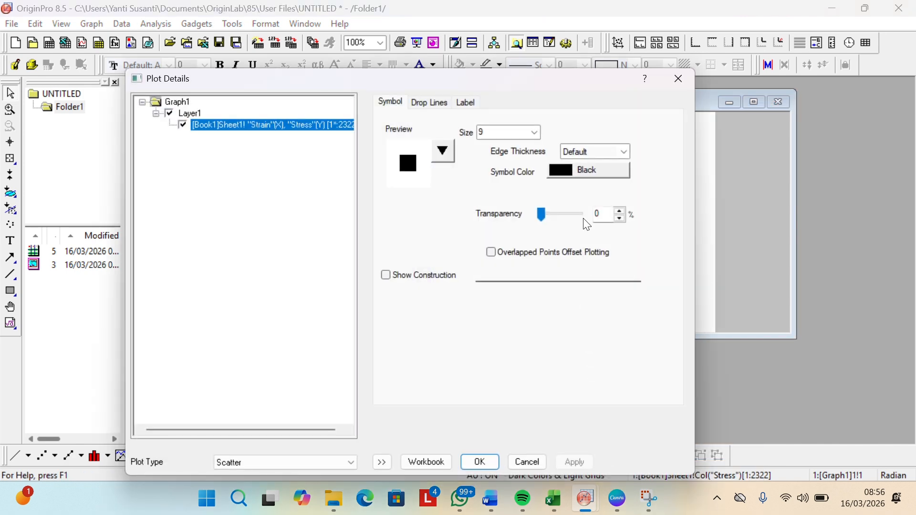
{"action": "left_click", "coordinate": [537, 134]}
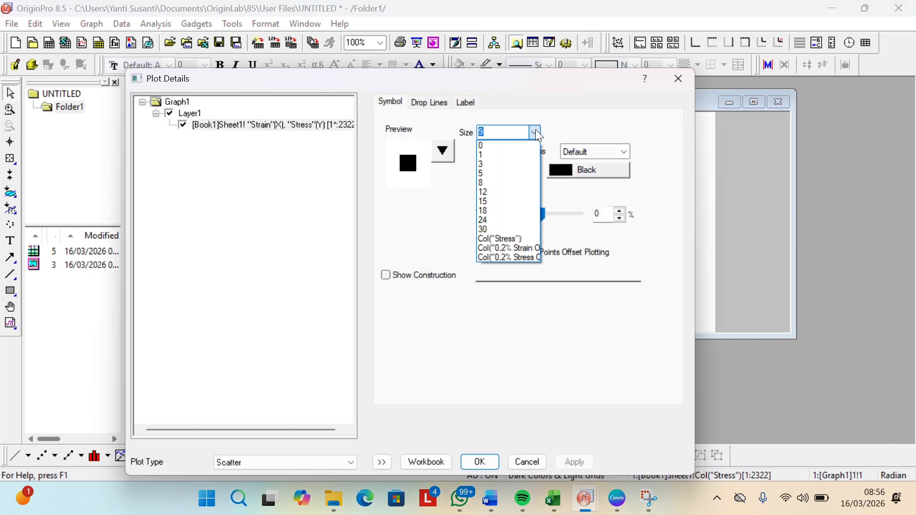
{"action": "left_click", "coordinate": [498, 165]}
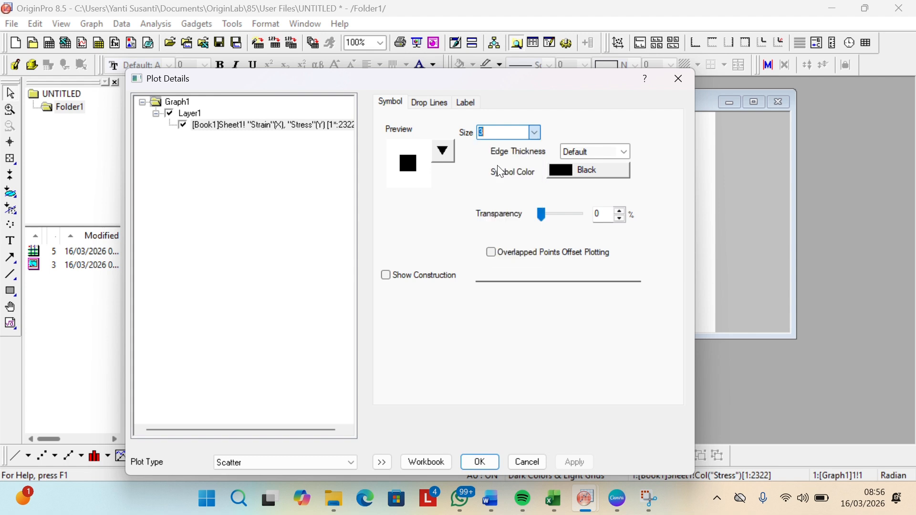
{"action": "left_click", "coordinate": [493, 464]}
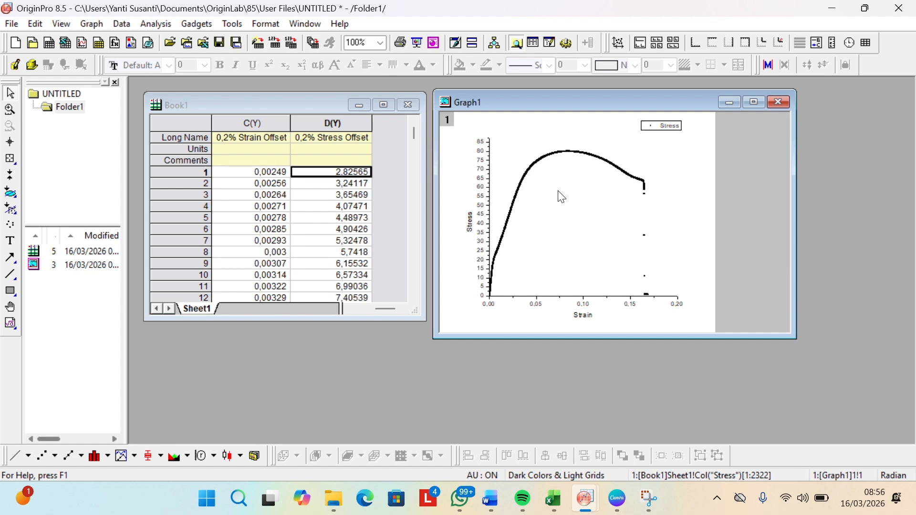
{"action": "left_click", "coordinate": [621, 198]}
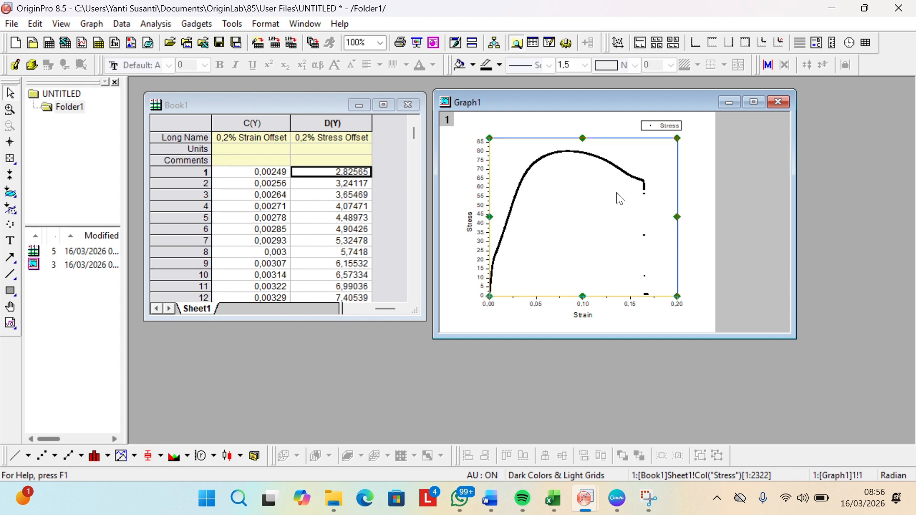
{"action": "right_click", "coordinate": [640, 295]}
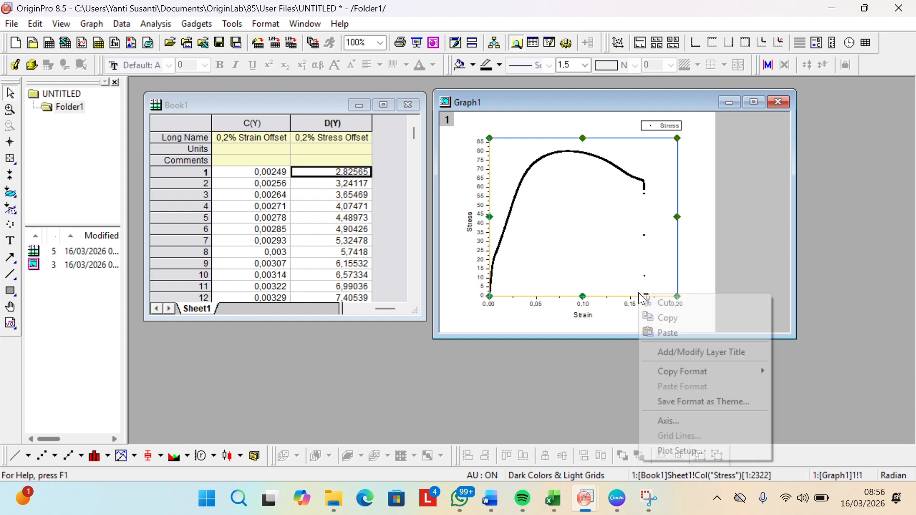
{"action": "left_click", "coordinate": [685, 446]}
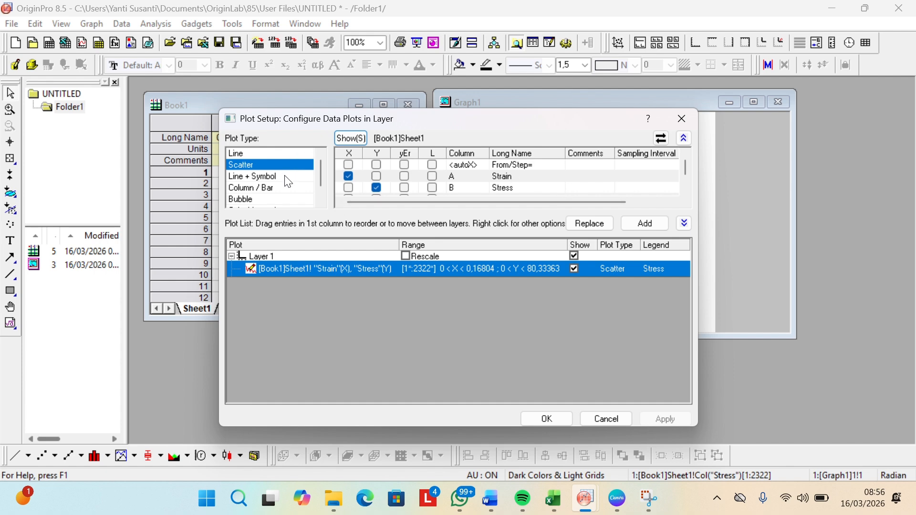
{"action": "left_click", "coordinate": [645, 223]}
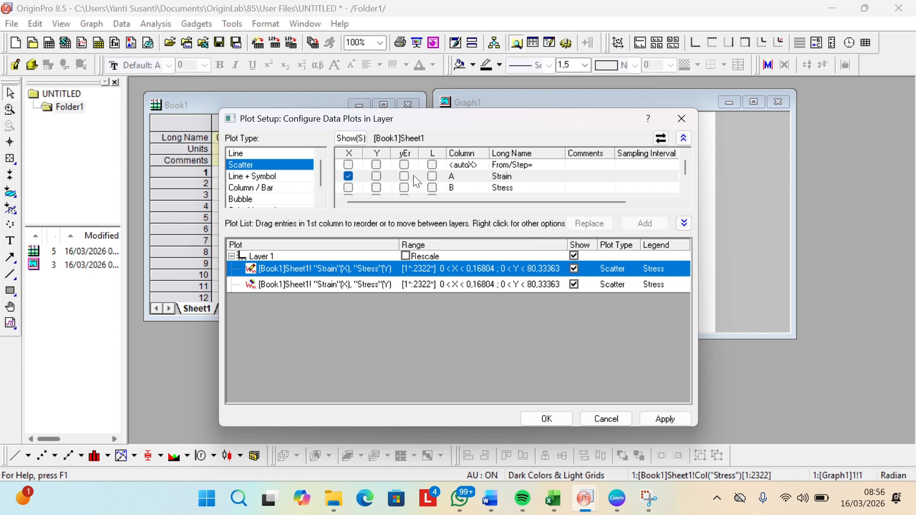
{"action": "left_click", "coordinate": [378, 25]}
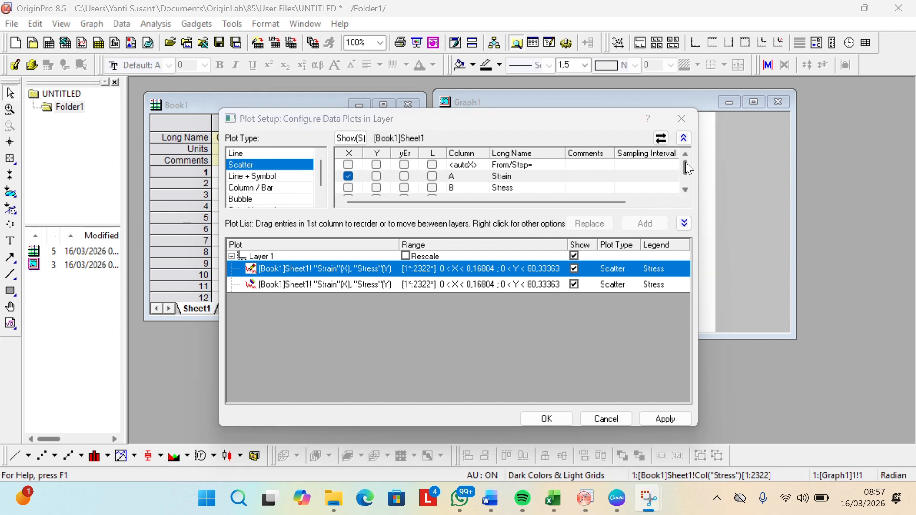
{"action": "left_click_drag", "start_coordinate": [686, 163], "coordinate": [684, 188]}
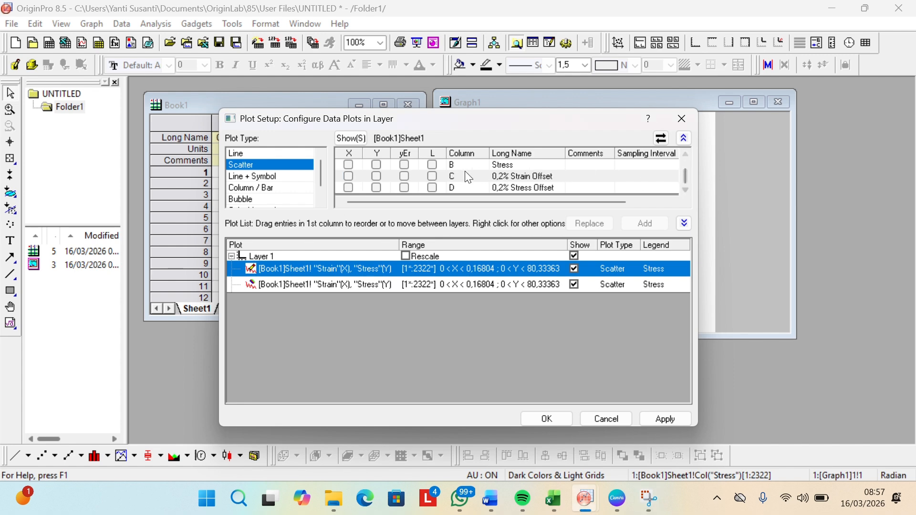
{"action": "left_click", "coordinate": [349, 177]}
{"action": "left_click", "coordinate": [377, 187]}
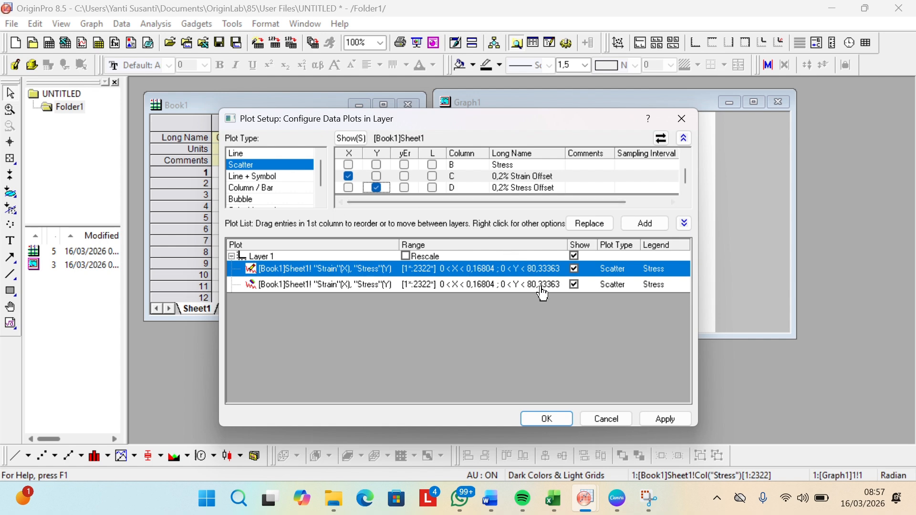
{"action": "left_click", "coordinate": [649, 222]}
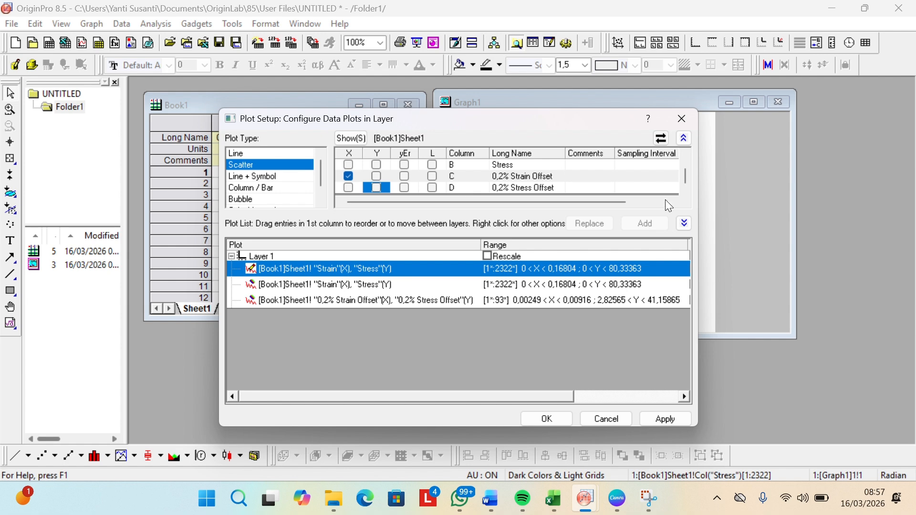
{"action": "left_click", "coordinate": [683, 120]}
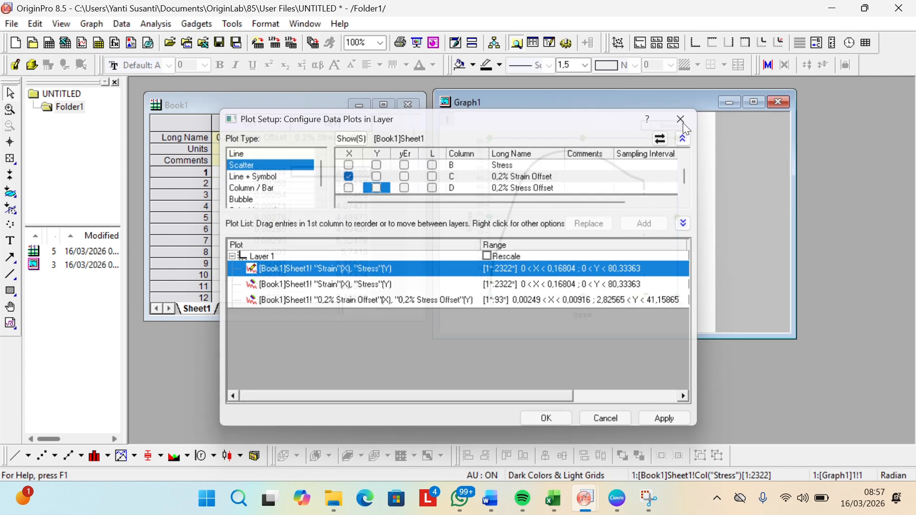
Step: Add a scatter plot to the graph layer with 0,2% Strain Offset as X and 0,2% Stress Offset as Y
{"action": "right_click", "coordinate": [665, 156]}
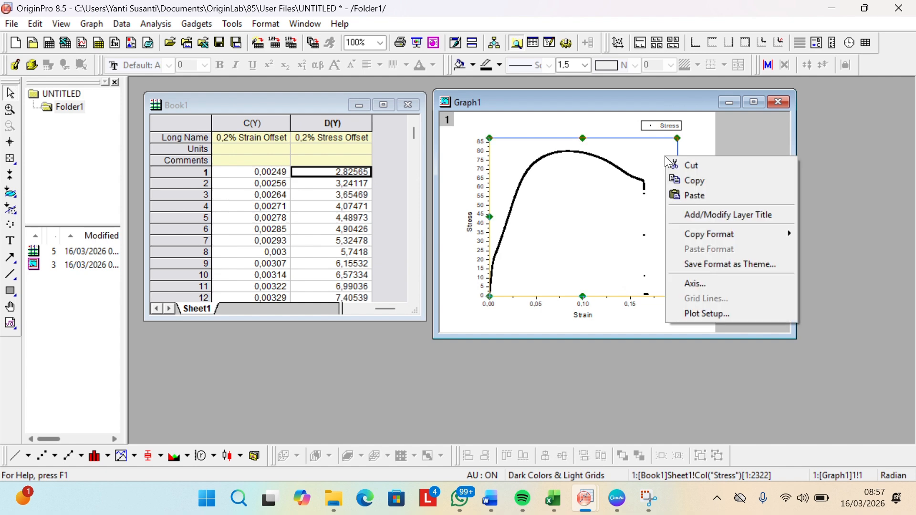
{"action": "left_click", "coordinate": [705, 315]}
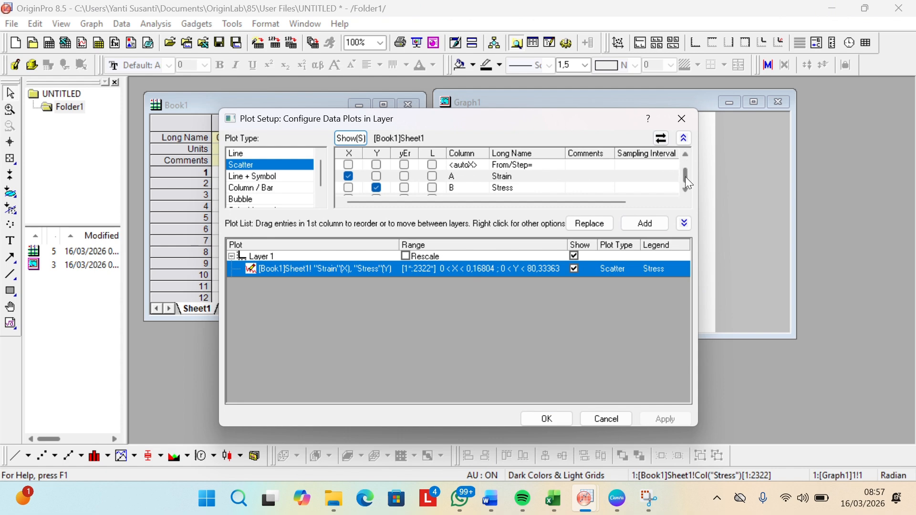
{"action": "left_click_drag", "start_coordinate": [685, 177], "coordinate": [685, 196]}
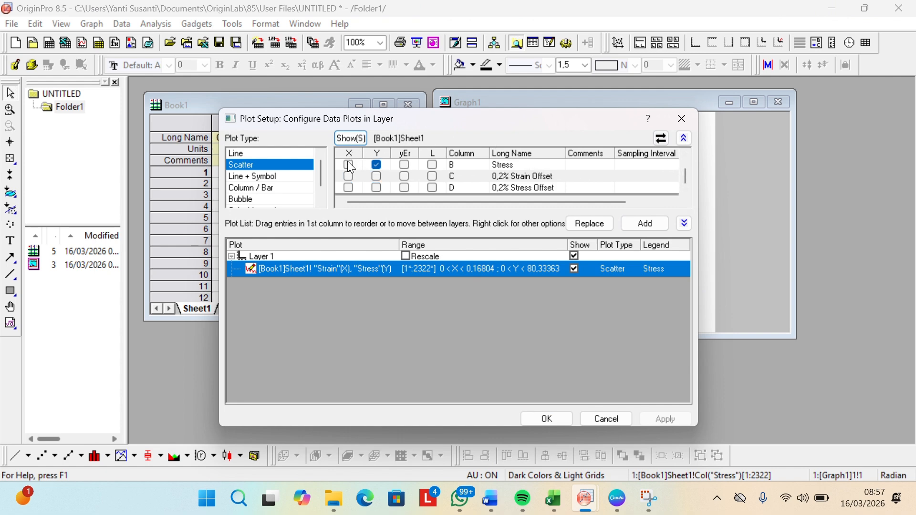
{"action": "left_click", "coordinate": [348, 177]}
{"action": "left_click", "coordinate": [377, 189]}
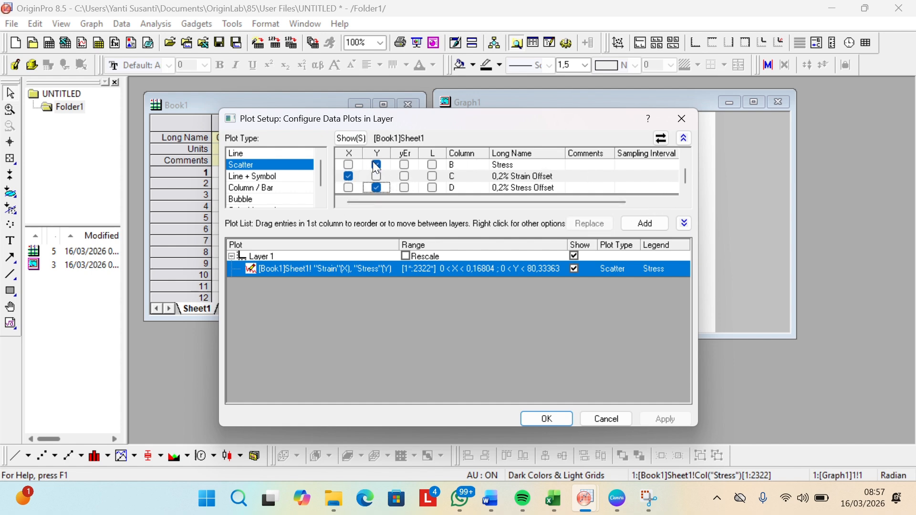
{"action": "left_click", "coordinate": [376, 165]}
{"action": "left_click_drag", "start_coordinate": [685, 165], "coordinate": [683, 140]}
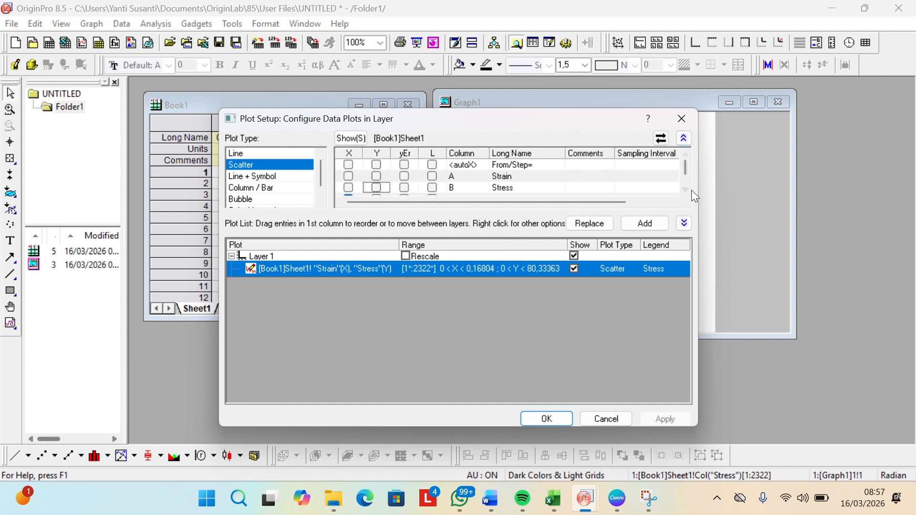
{"action": "left_click_drag", "start_coordinate": [687, 173], "coordinate": [682, 213]}
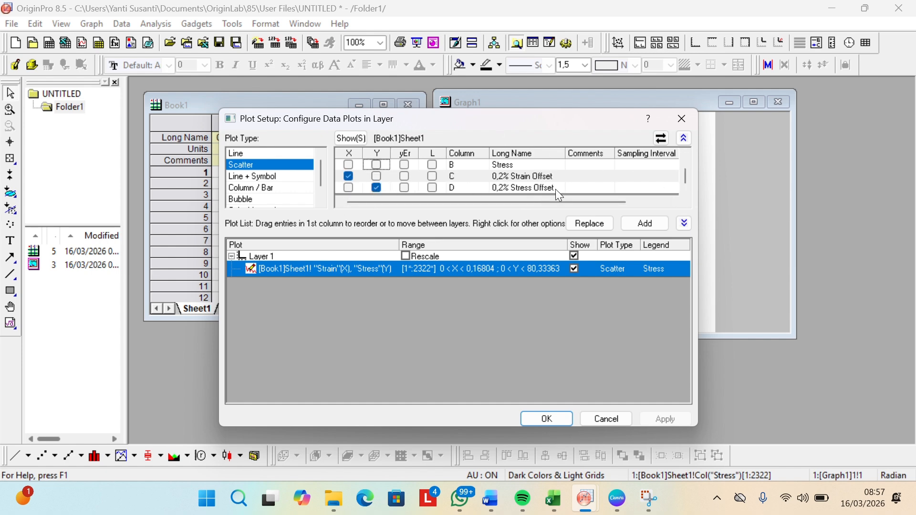
{"action": "left_click", "coordinate": [648, 224]}
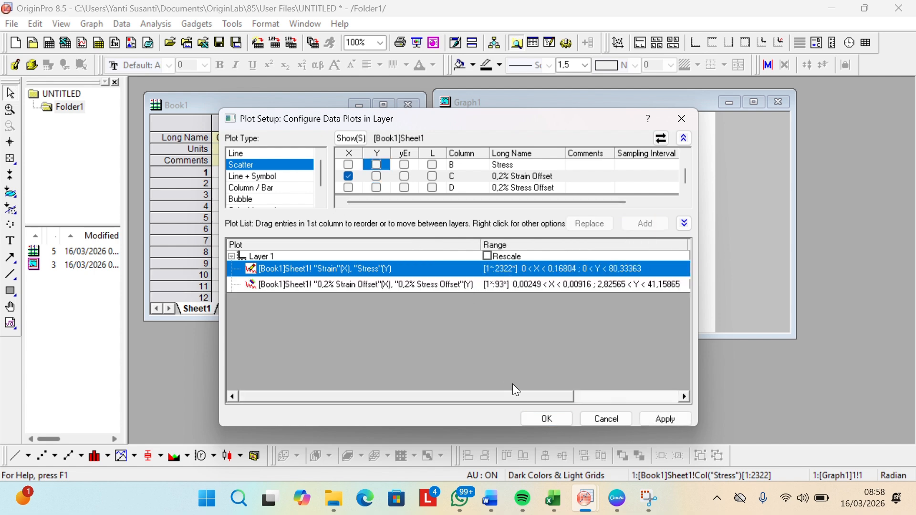
{"action": "left_click", "coordinate": [544, 418]}
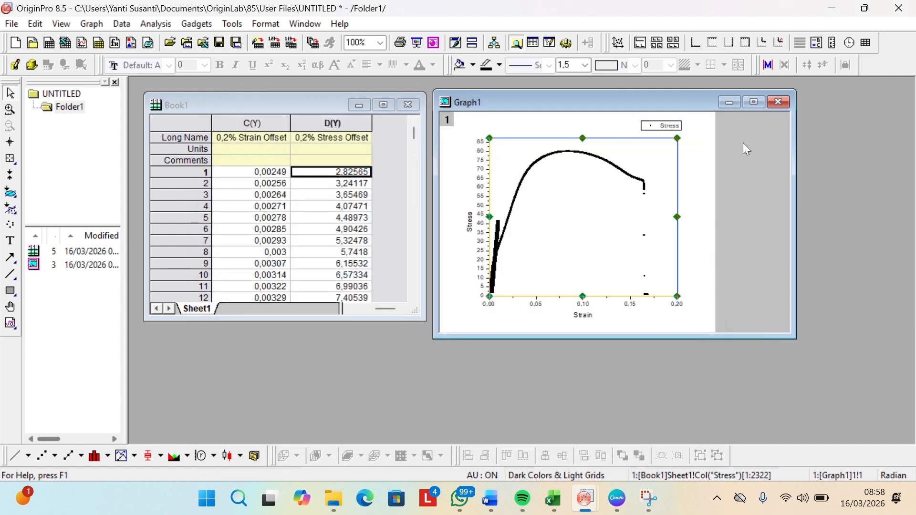
Step: Maximize the graph and format the 0,2% offset scatter plot with symbol size 3 and red symbol color
{"action": "left_click", "coordinate": [755, 101]}
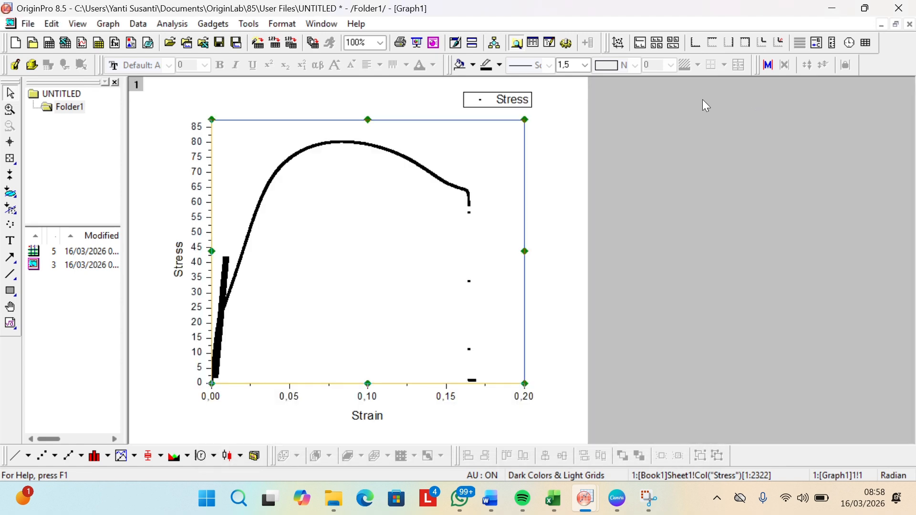
{"action": "double_click", "coordinate": [227, 268]}
{"action": "left_click", "coordinate": [227, 269]}
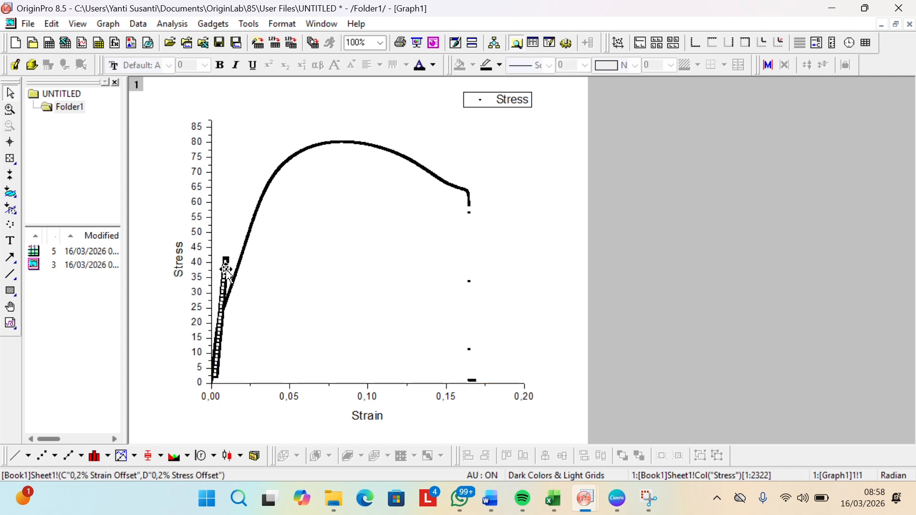
{"action": "right_click", "coordinate": [226, 269]}
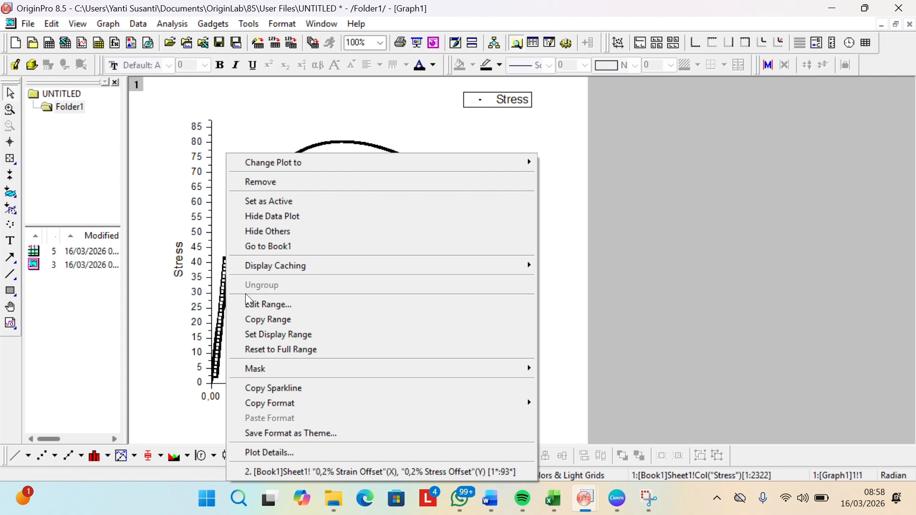
{"action": "left_click", "coordinate": [305, 452]}
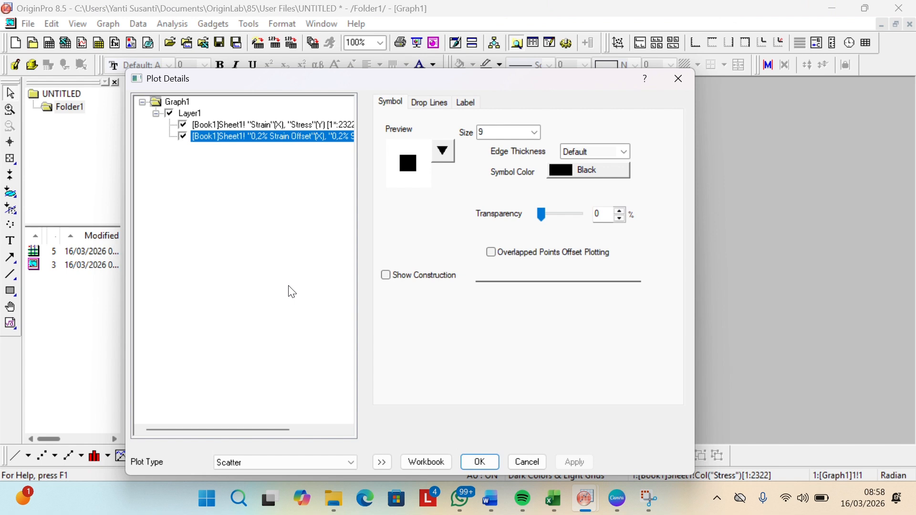
{"action": "left_click", "coordinate": [535, 135]}
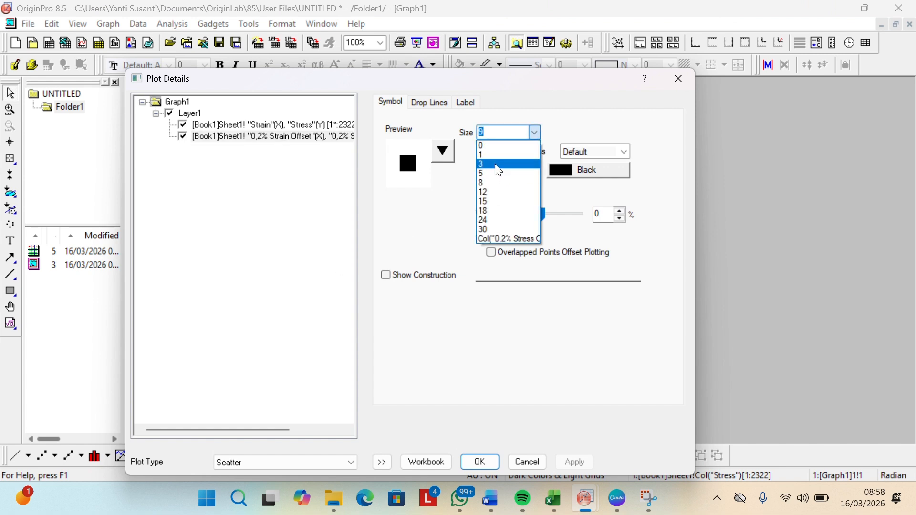
{"action": "left_click", "coordinate": [513, 164]}
{"action": "left_click", "coordinate": [560, 178]}
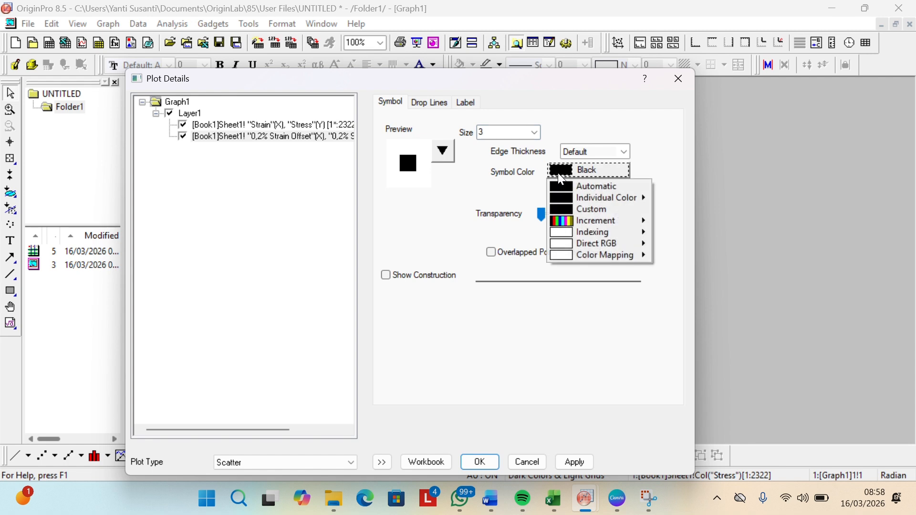
{"action": "mouse_move", "coordinate": [615, 206]}
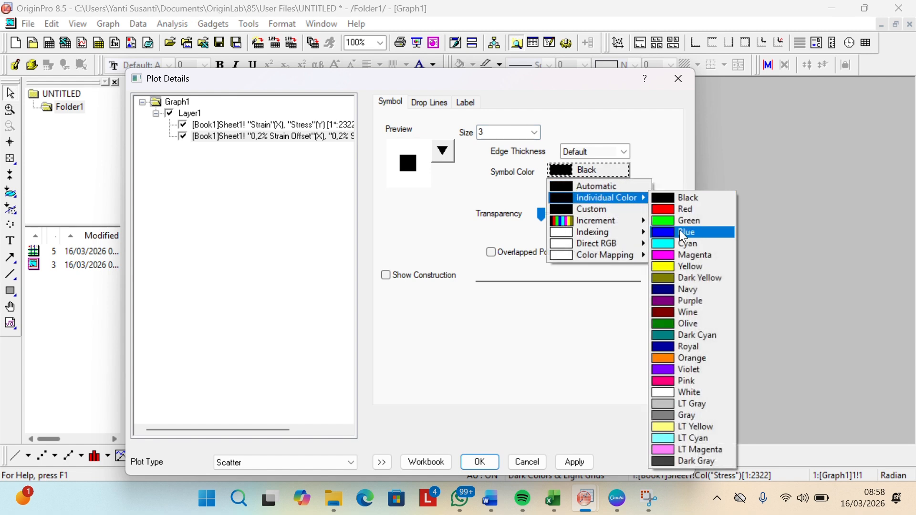
{"action": "left_click", "coordinate": [679, 210]}
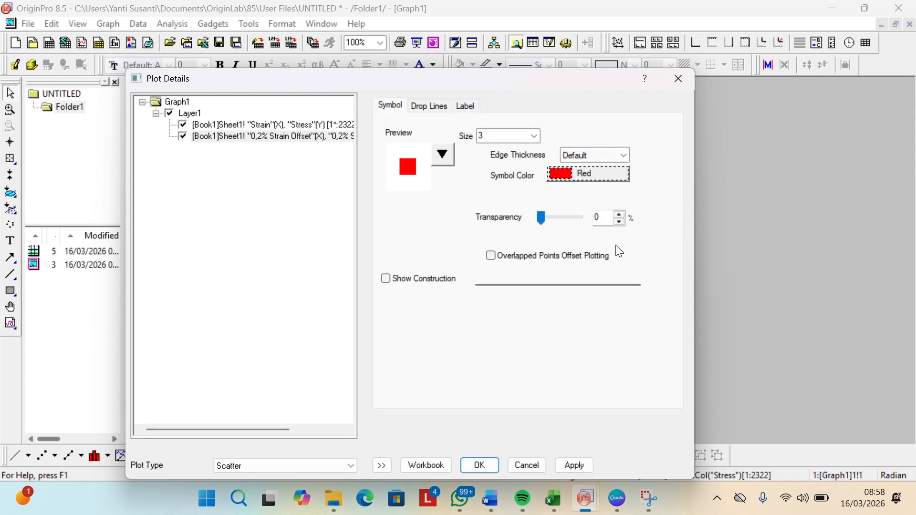
{"action": "left_click", "coordinate": [485, 466]}
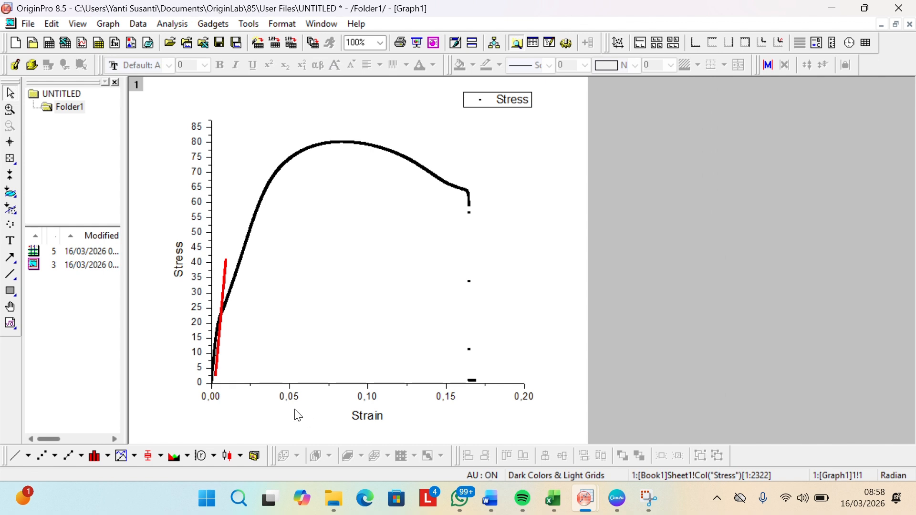
Step: Reduce the symbol size of the Strain-Stress scatter plot to 1
{"action": "scroll", "coordinate": [240, 339], "scroll_direction": "up", "scroll_amount": 2}
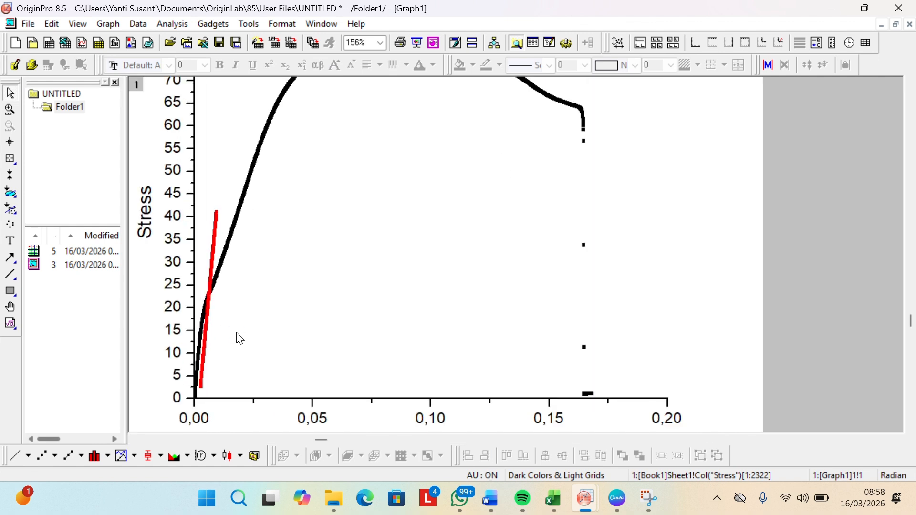
{"action": "scroll", "coordinate": [241, 339], "scroll_direction": "up", "scroll_amount": 1}
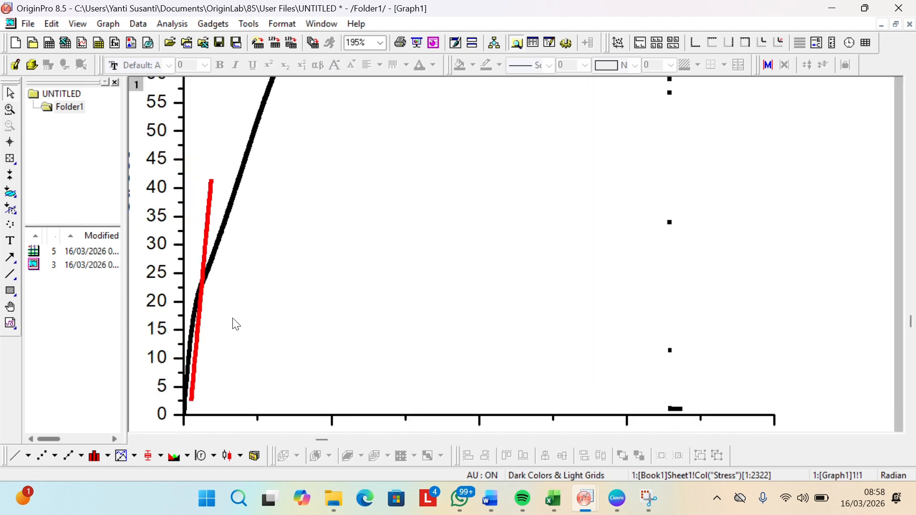
{"action": "left_click", "coordinate": [218, 248]}
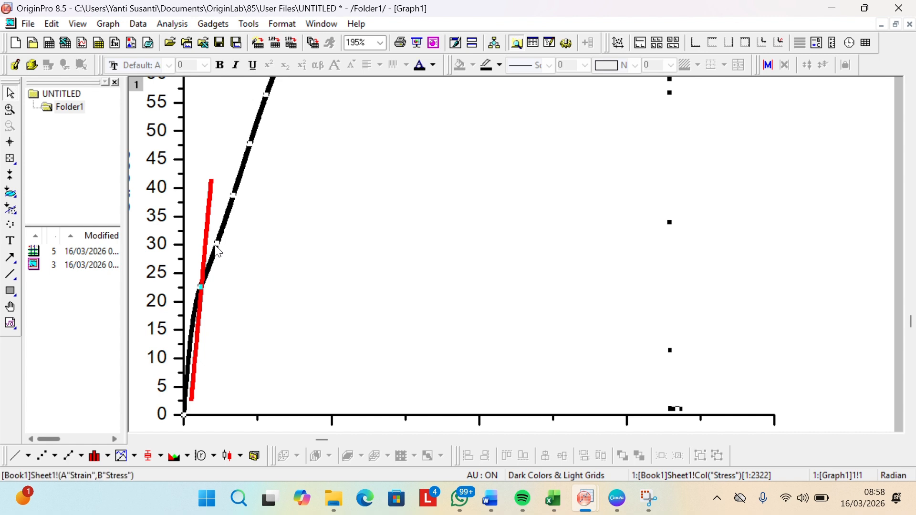
{"action": "right_click", "coordinate": [209, 264]}
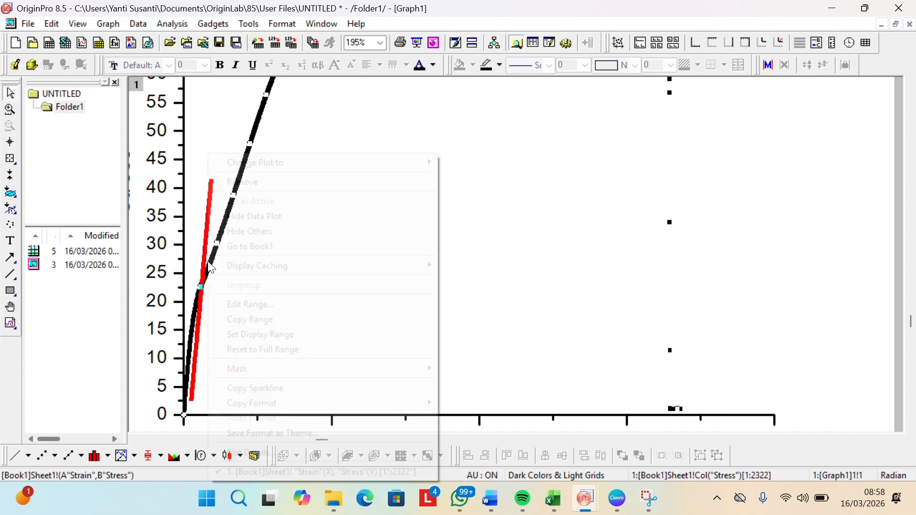
{"action": "left_click", "coordinate": [285, 454]}
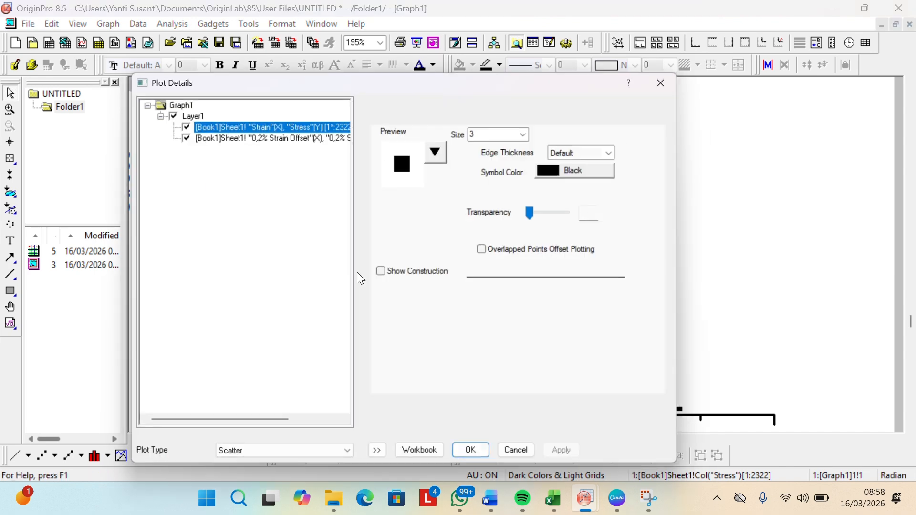
{"action": "left_click", "coordinate": [536, 134]}
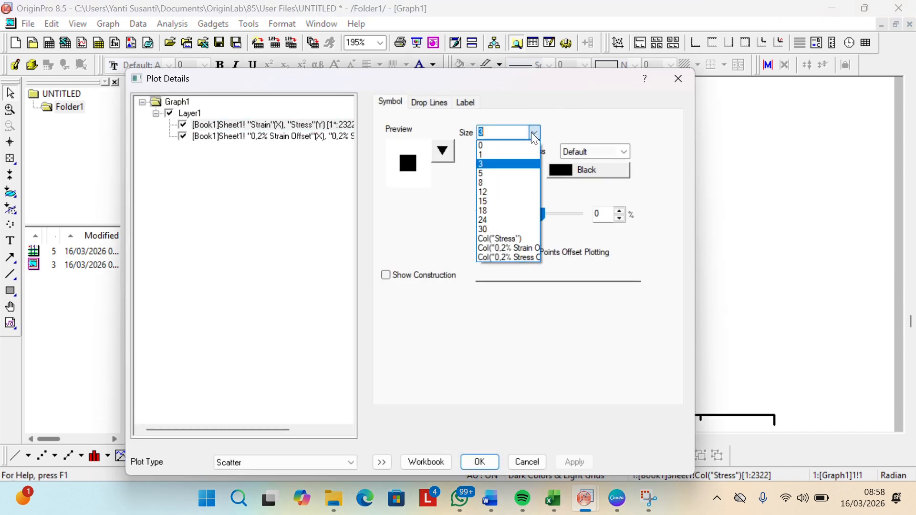
{"action": "left_click", "coordinate": [498, 154]}
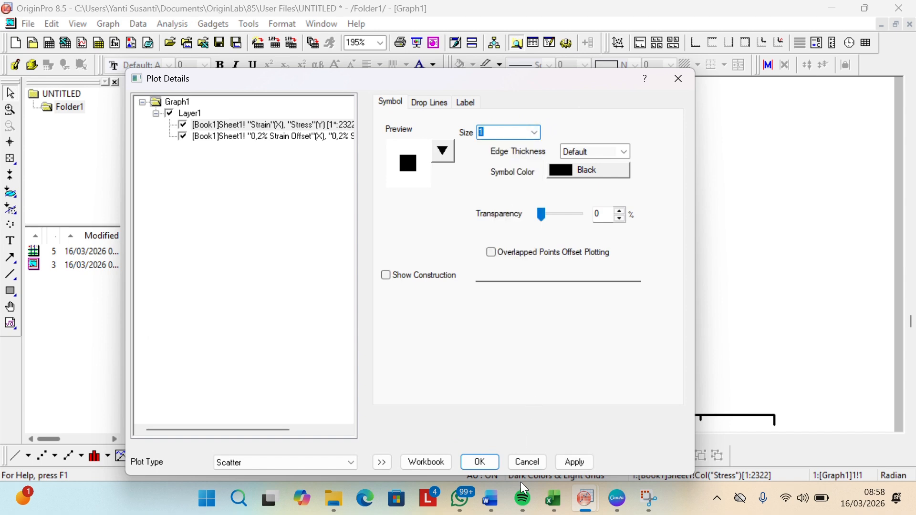
{"action": "left_click", "coordinate": [485, 460]}
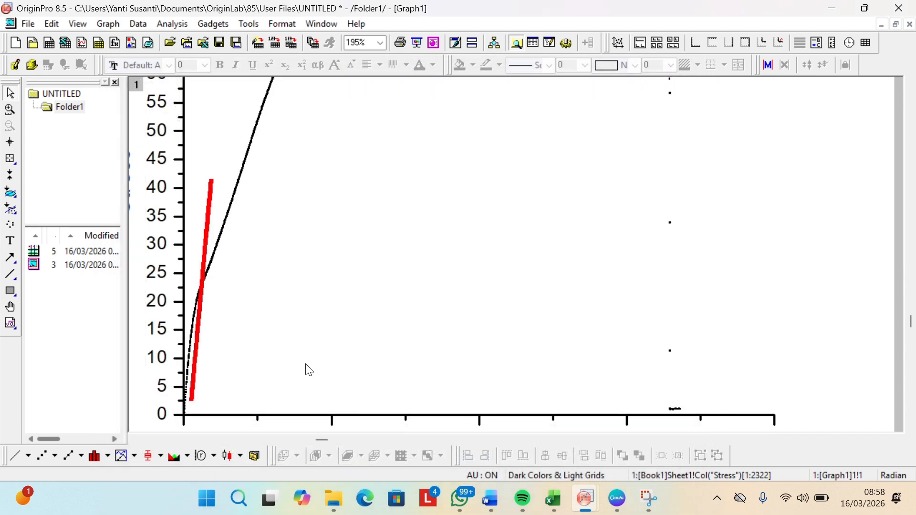
Step: Reduce the symbol size of the red 0,2% offset scatter plot to 1
{"action": "right_click", "coordinate": [197, 363]}
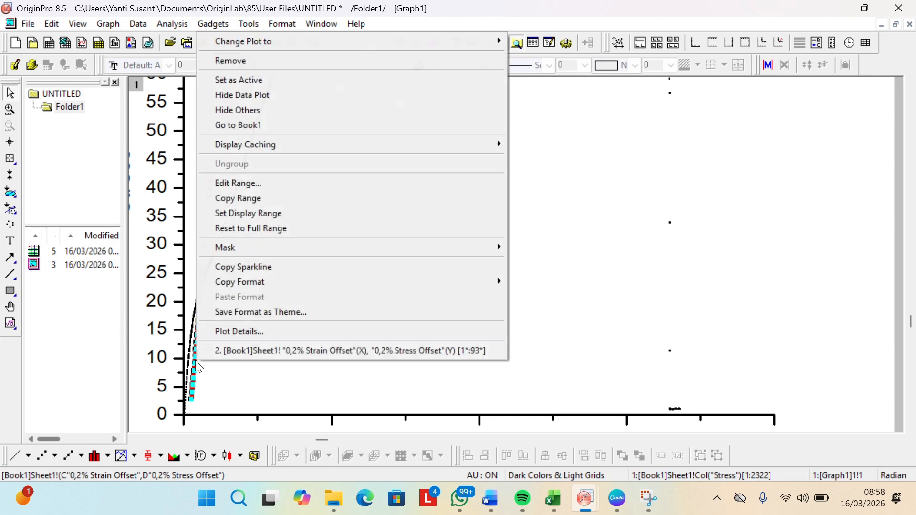
{"action": "left_click", "coordinate": [230, 332]}
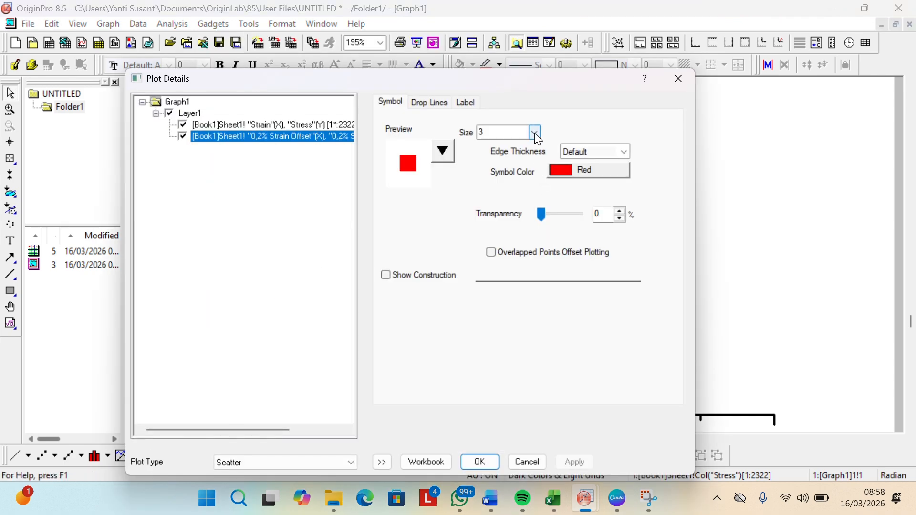
{"action": "left_click", "coordinate": [535, 133]}
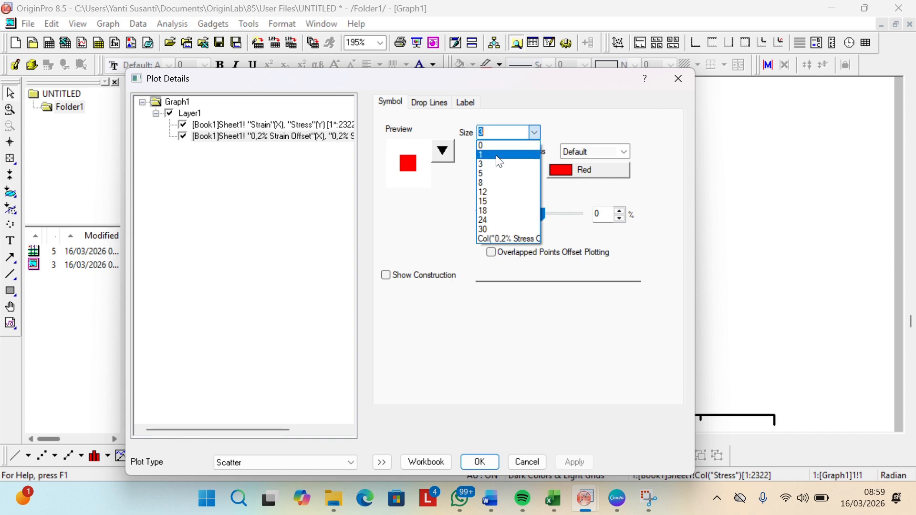
{"action": "left_click", "coordinate": [497, 157]}
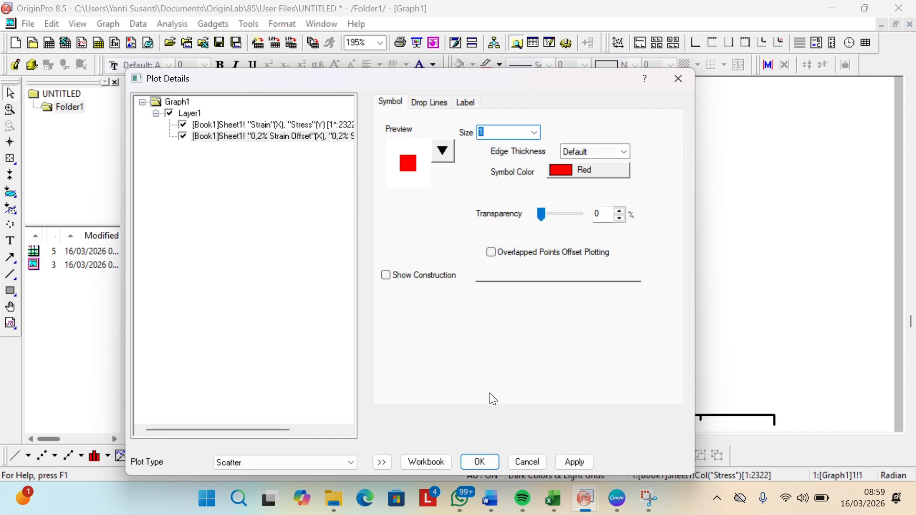
{"action": "left_click", "coordinate": [480, 464]}
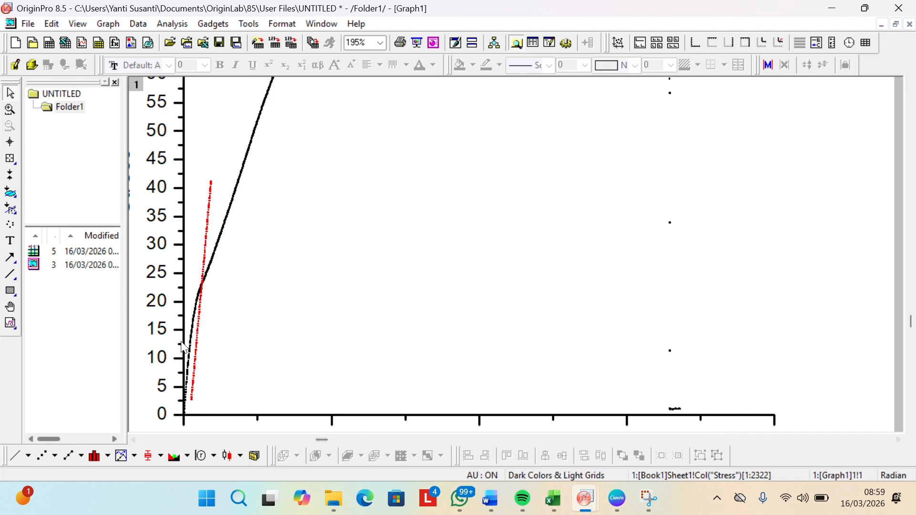
Step: Read the coordinates of the point where the red offset line crosses the stress-strain curve, keeping the Data Info window clear of the curves
{"action": "scroll", "coordinate": [223, 327], "scroll_direction": "up", "scroll_amount": 2}
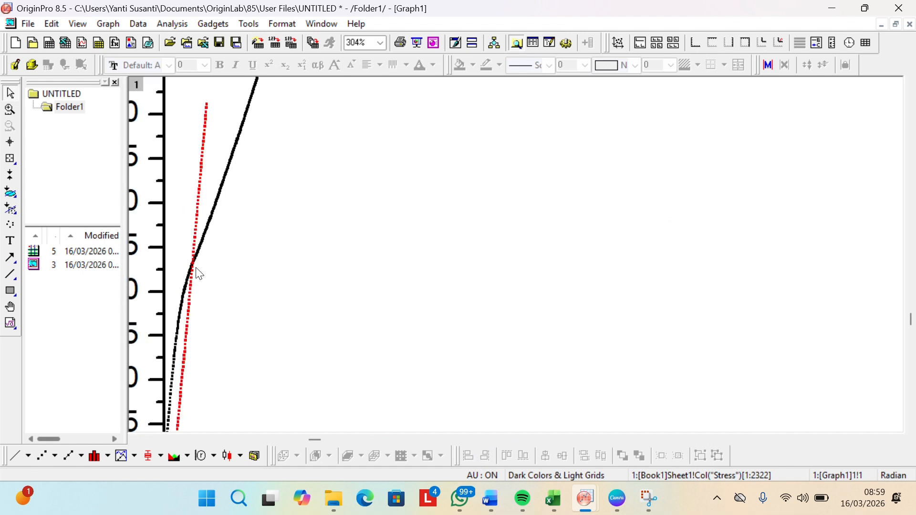
{"action": "left_click", "coordinate": [10, 159]}
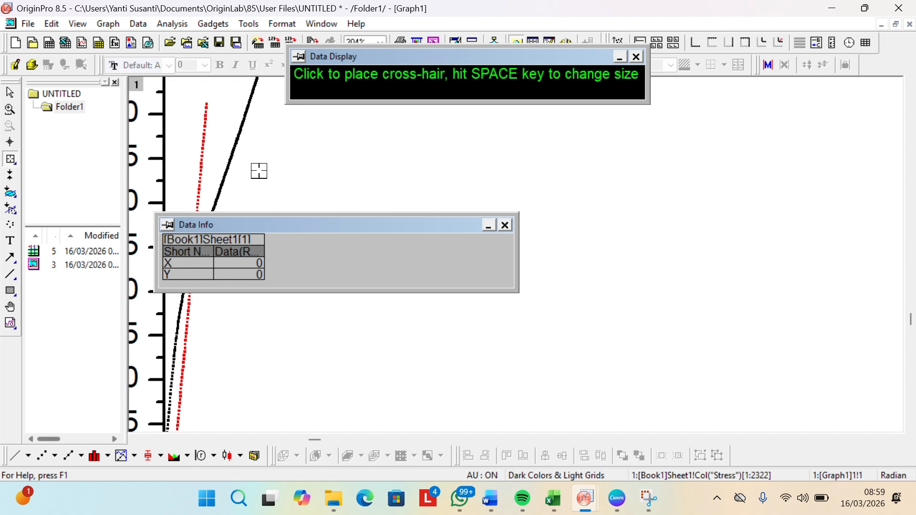
{"action": "left_click_drag", "start_coordinate": [365, 222], "coordinate": [744, 177]}
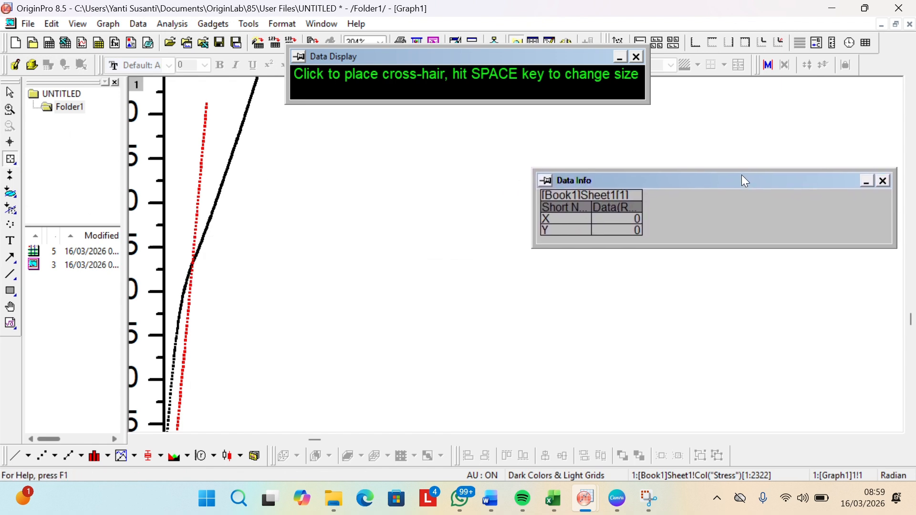
{"action": "left_click", "coordinate": [192, 262]}
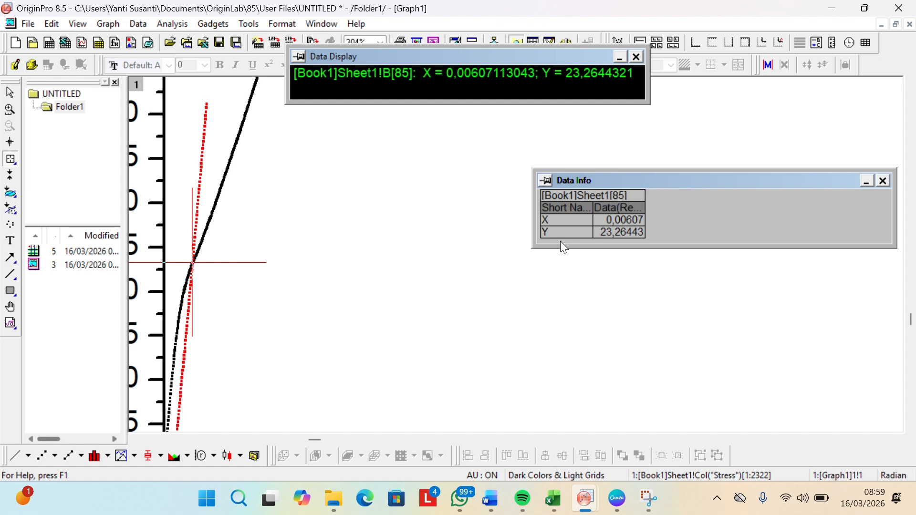
Step: Switch to the Excel workbook and locate the intersection point's data row in Sheet3, checking the 0,2% Stress Offset cell K90
{"action": "mouse_move", "coordinate": [556, 503]}
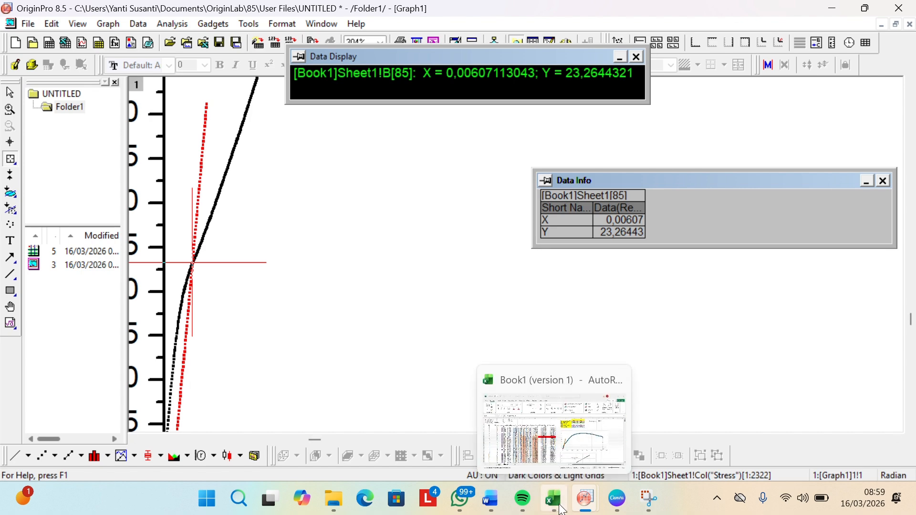
{"action": "left_click", "coordinate": [570, 451]}
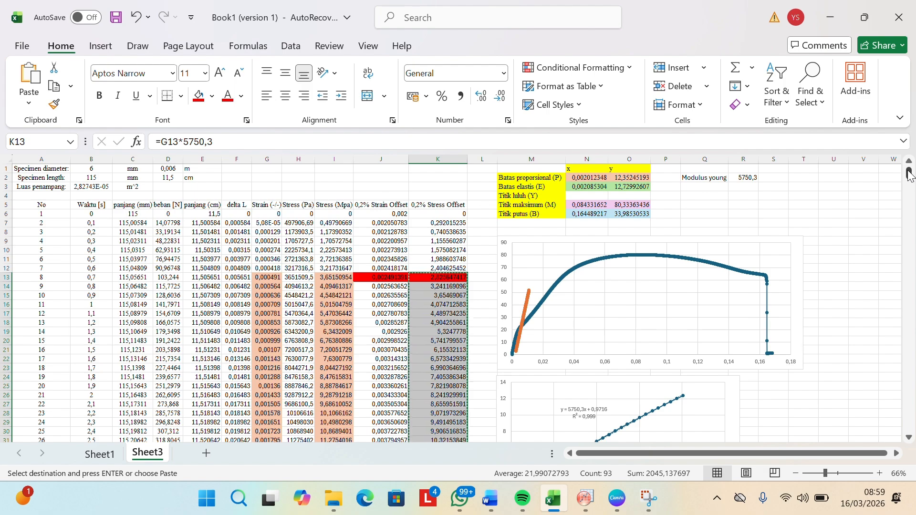
{"action": "mouse_move", "coordinate": [909, 175]}
{"action": "left_mouse_down"}
{"action": "mouse_move", "coordinate": [878, 203]}
{"action": "mouse_move", "coordinate": [907, 216]}
{"action": "mouse_move", "coordinate": [910, 183]}
{"action": "left_mouse_up"}
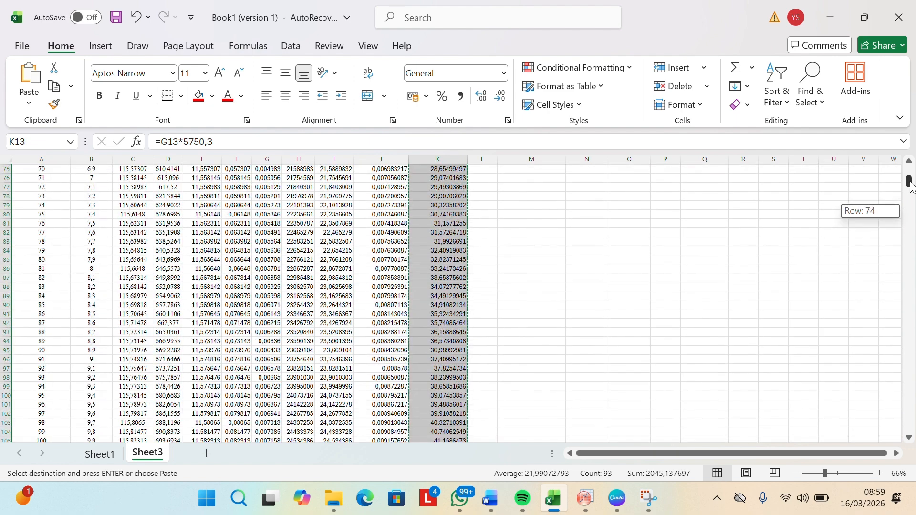
{"action": "left_click", "coordinate": [709, 275]}
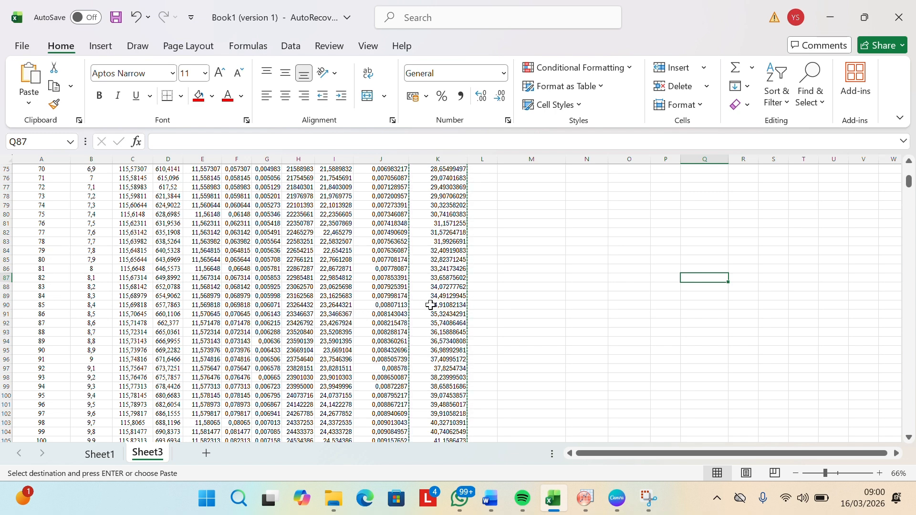
{"action": "left_click", "coordinate": [443, 305]}
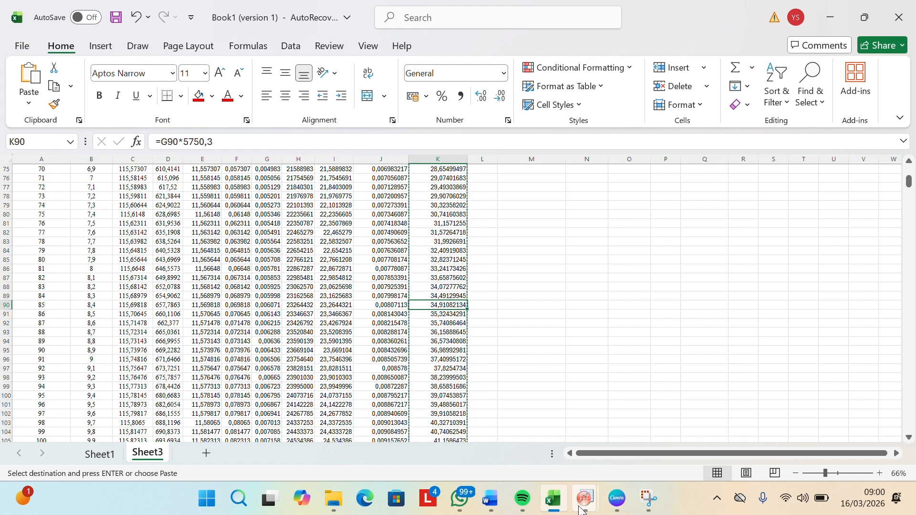
Step: Check the intersection point's X and Y coordinates in the OriginPro graph and return to row 90 of the Excel data
{"action": "mouse_move", "coordinate": [585, 498]}
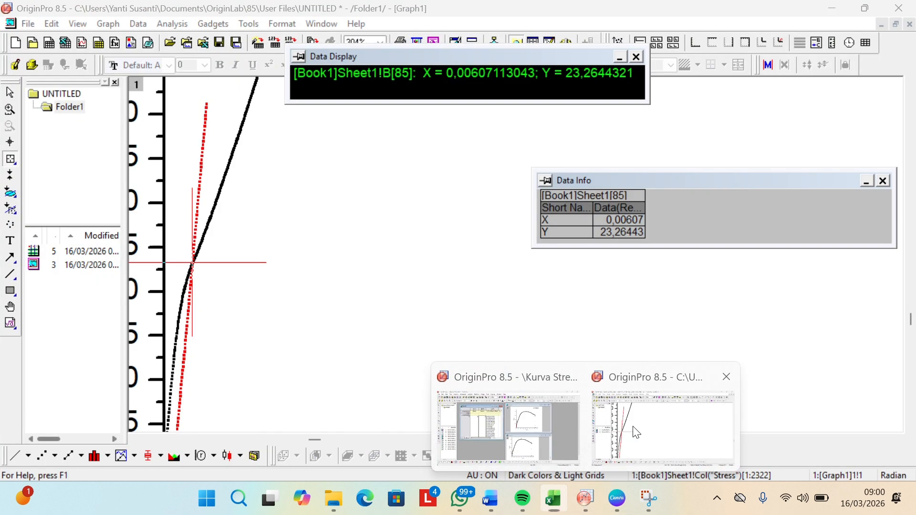
{"action": "left_click", "coordinate": [604, 434]}
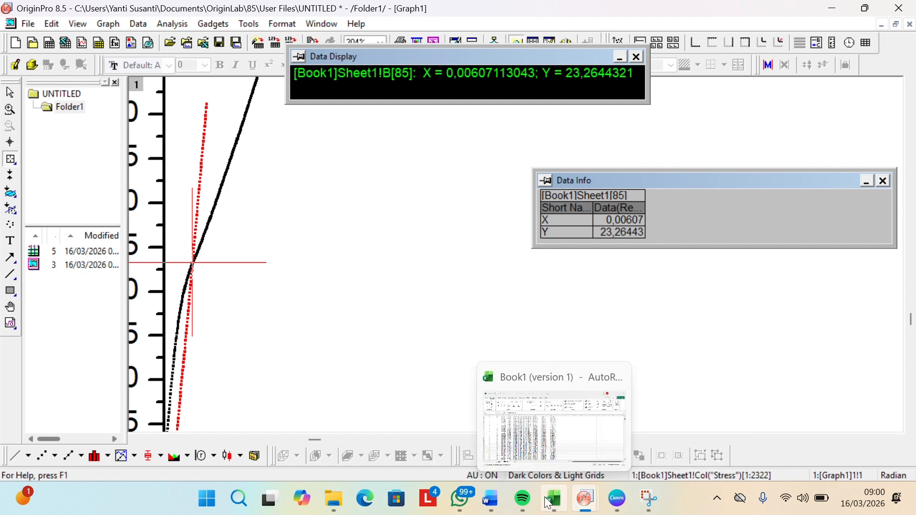
{"action": "mouse_move", "coordinate": [580, 505]}
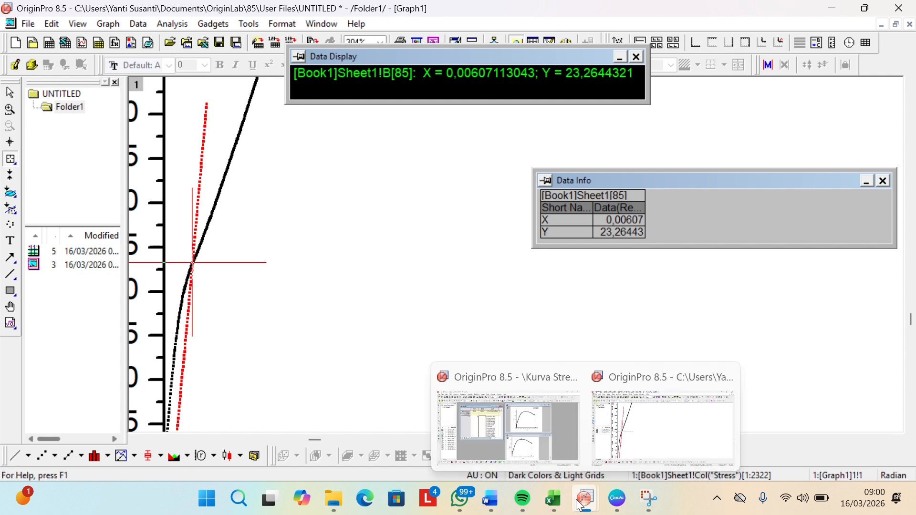
{"action": "left_click", "coordinate": [555, 502]}
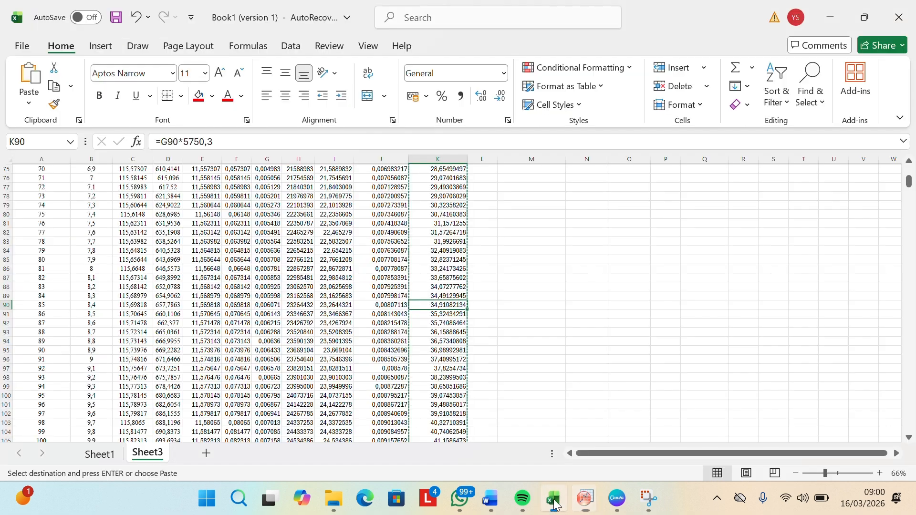
Step: Highlight stress cell I90 with a gray fill to mark the yield point
{"action": "left_click", "coordinate": [344, 304]}
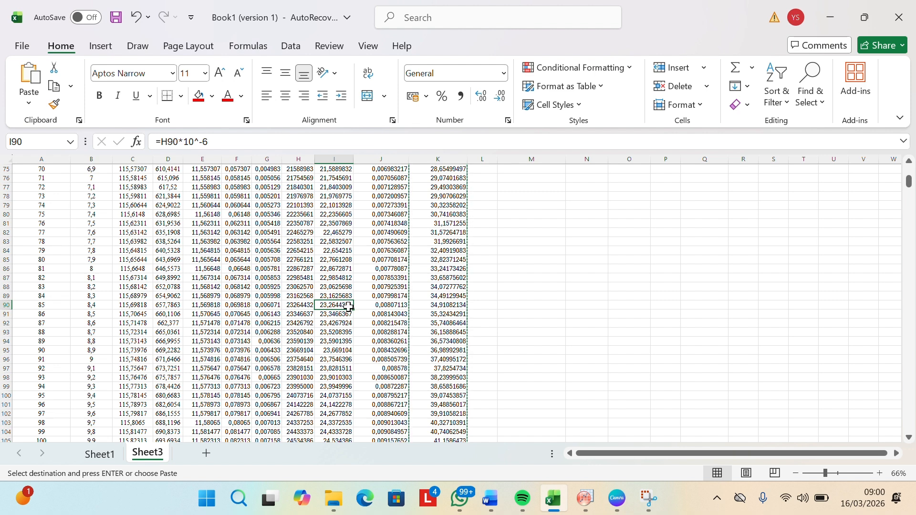
{"action": "left_click", "coordinate": [212, 96]}
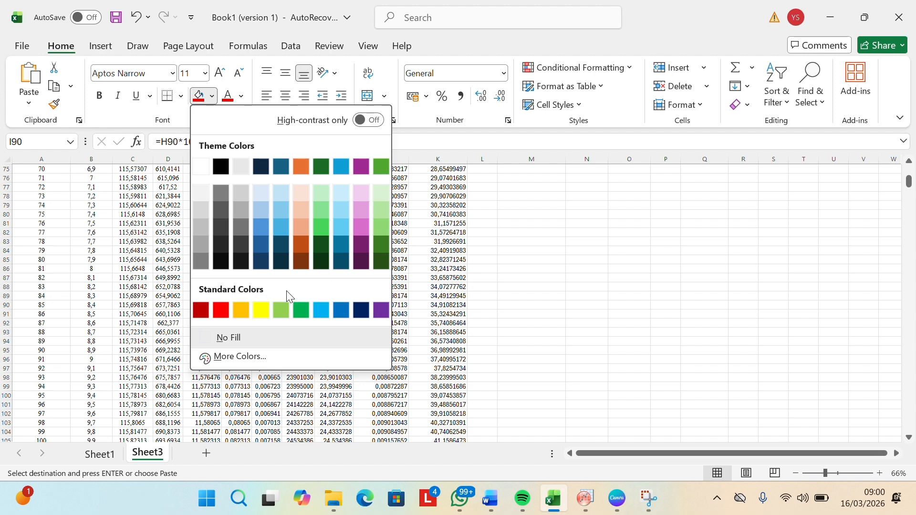
{"action": "left_click", "coordinate": [241, 211]}
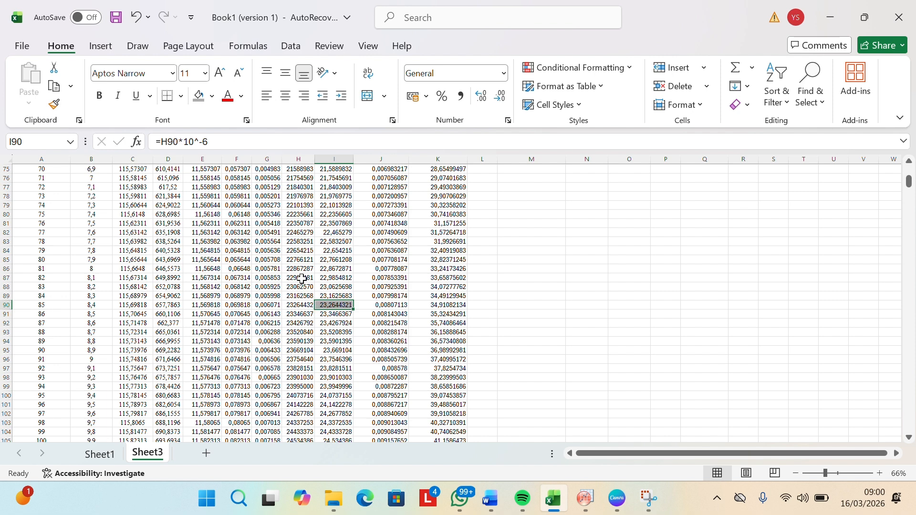
Step: Copy the formula =H90*10^-6 from I90 into the y cell O4 of Titik luluh (Y) and fill it gray
{"action": "left_click_drag", "start_coordinate": [220, 139], "coordinate": [136, 142]}
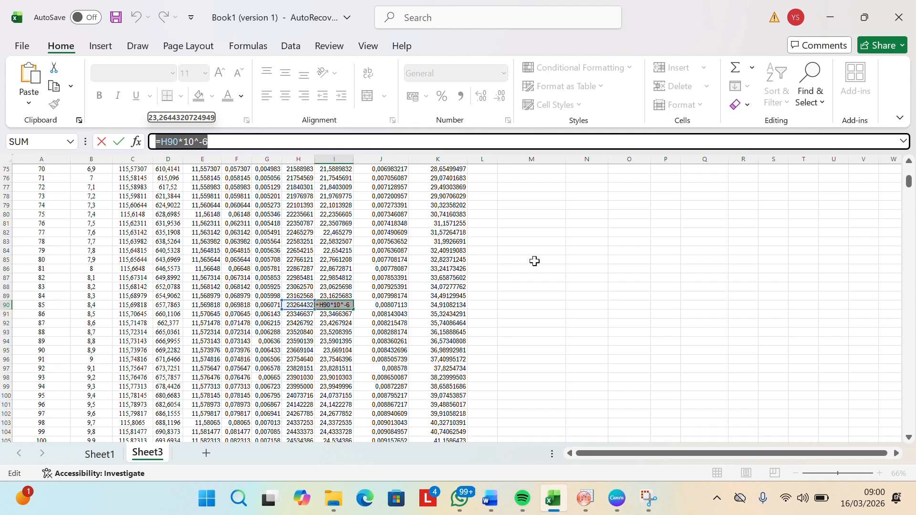
{"action": "key", "text": "Return"}
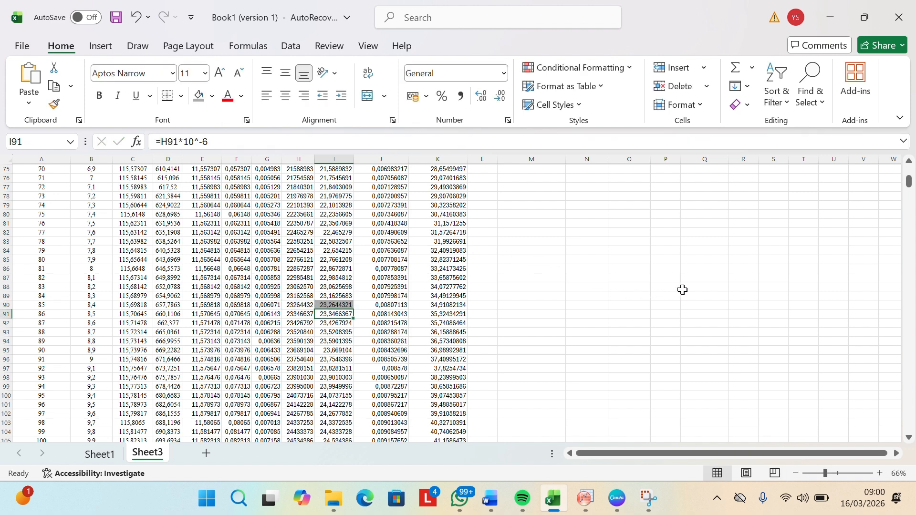
{"action": "left_click_drag", "start_coordinate": [909, 184], "coordinate": [912, 143]}
{"action": "left_click", "coordinate": [638, 195]}
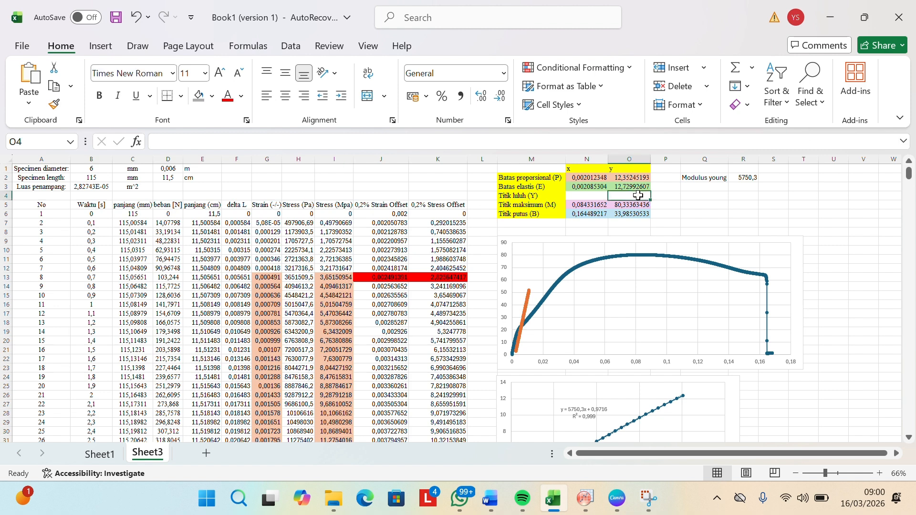
{"action": "key", "text": "ctrl+v"}
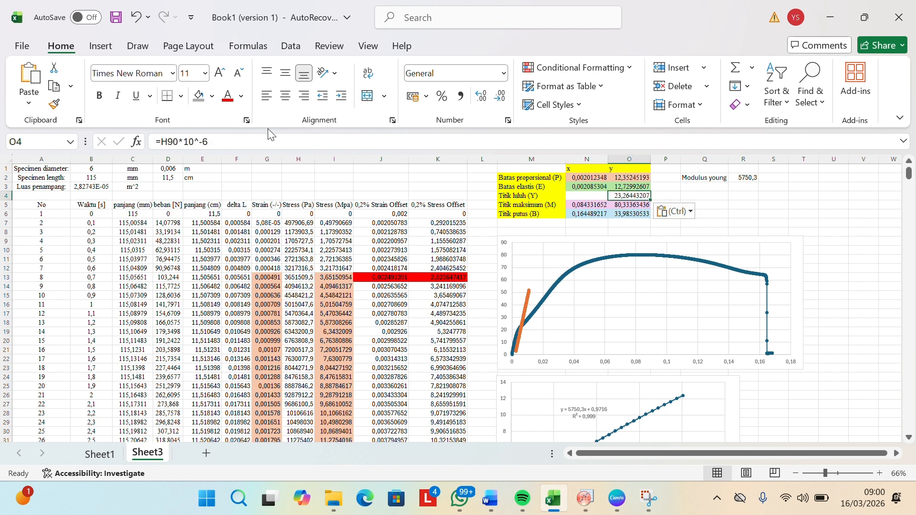
{"action": "left_click", "coordinate": [199, 95]}
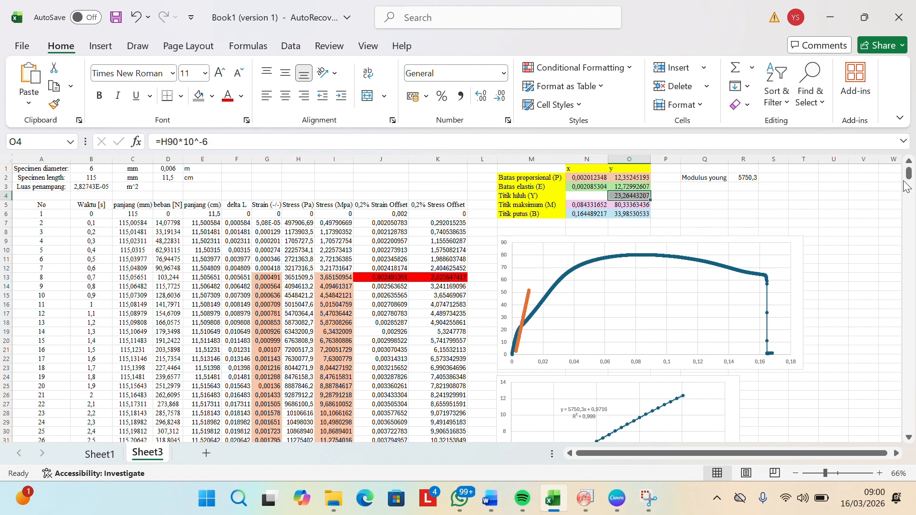
Step: Copy the formula text =F90/$D$2 from strain cell G90
{"action": "scroll", "coordinate": [761, 311], "scroll_direction": "down", "scroll_amount": 20}
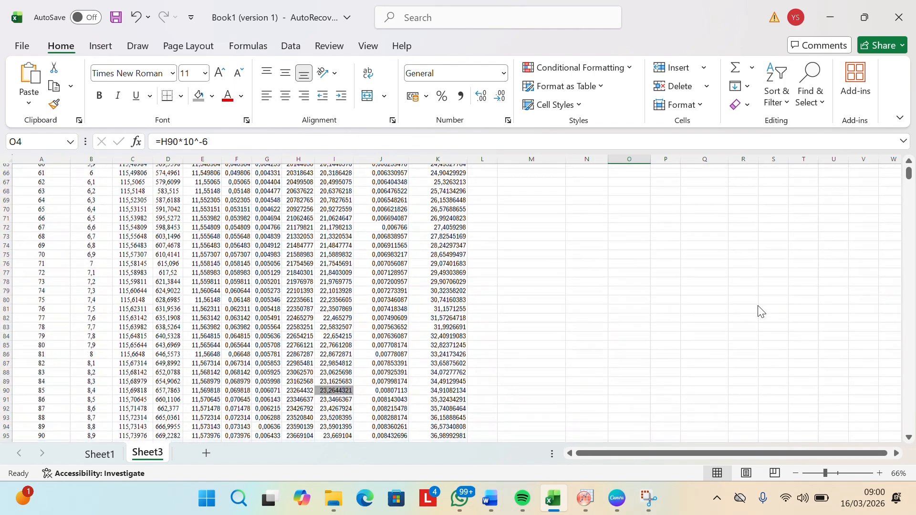
{"action": "left_click", "coordinate": [268, 391]}
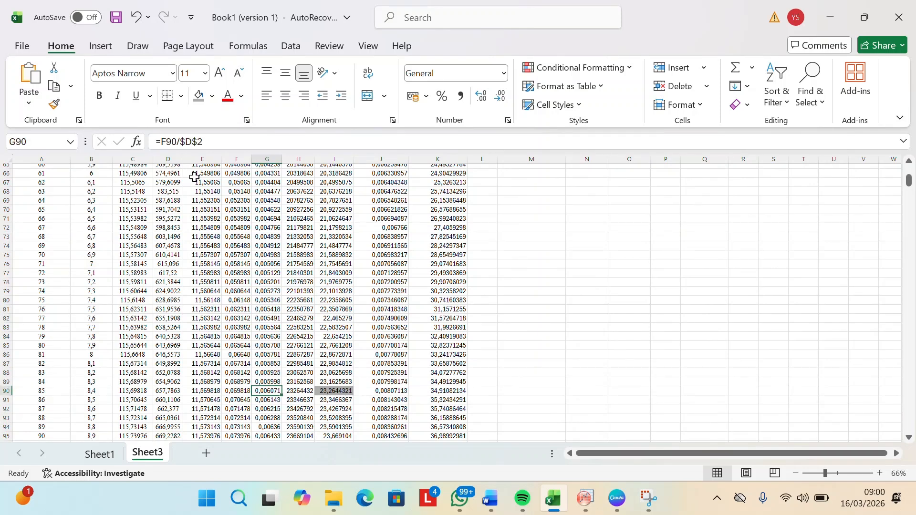
{"action": "left_click_drag", "start_coordinate": [217, 145], "coordinate": [150, 141]}
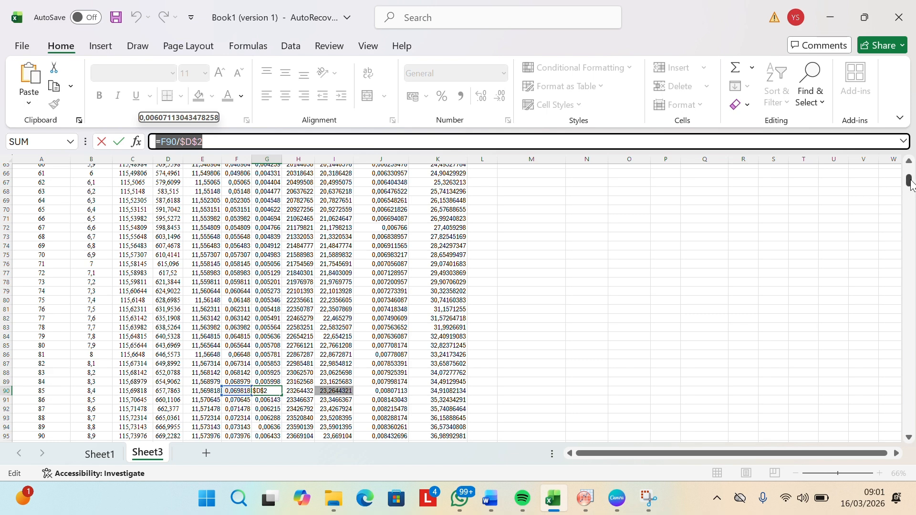
{"action": "left_click_drag", "start_coordinate": [910, 182], "coordinate": [909, 139]}
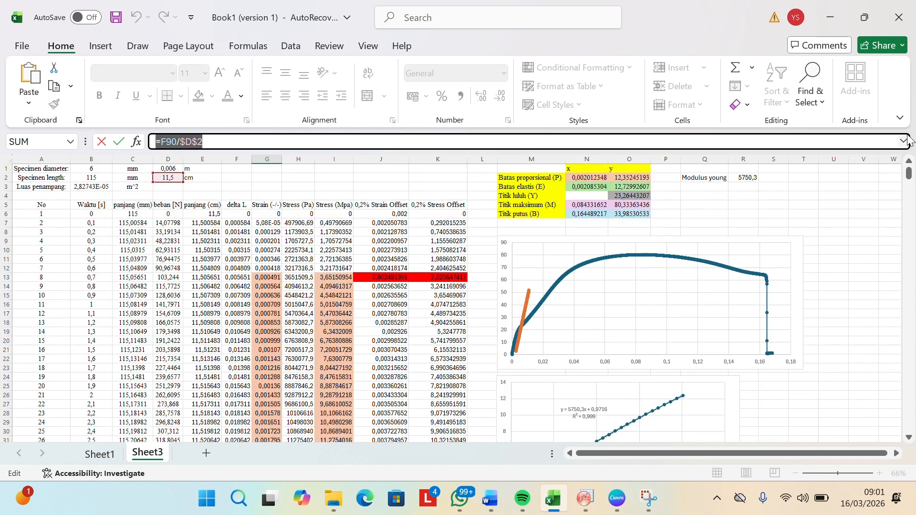
{"action": "left_click", "coordinate": [588, 196]}
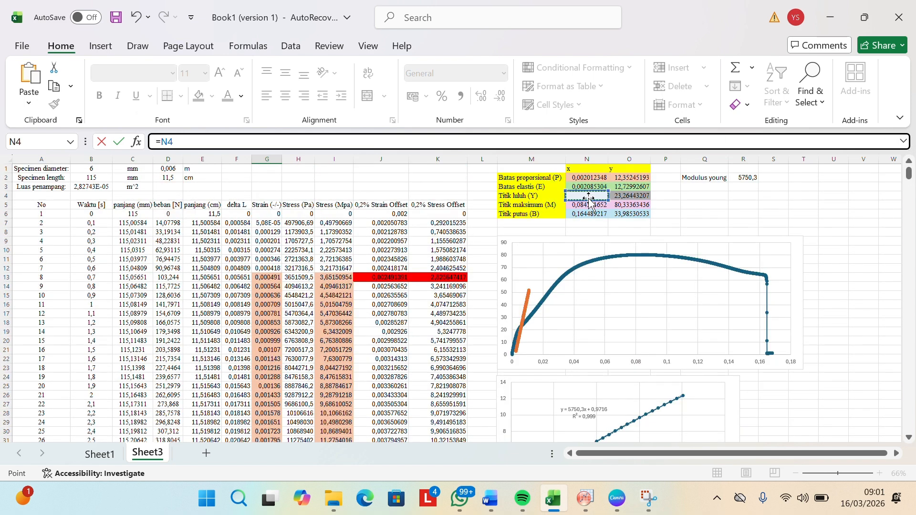
{"action": "key", "text": "ctrl+v"}
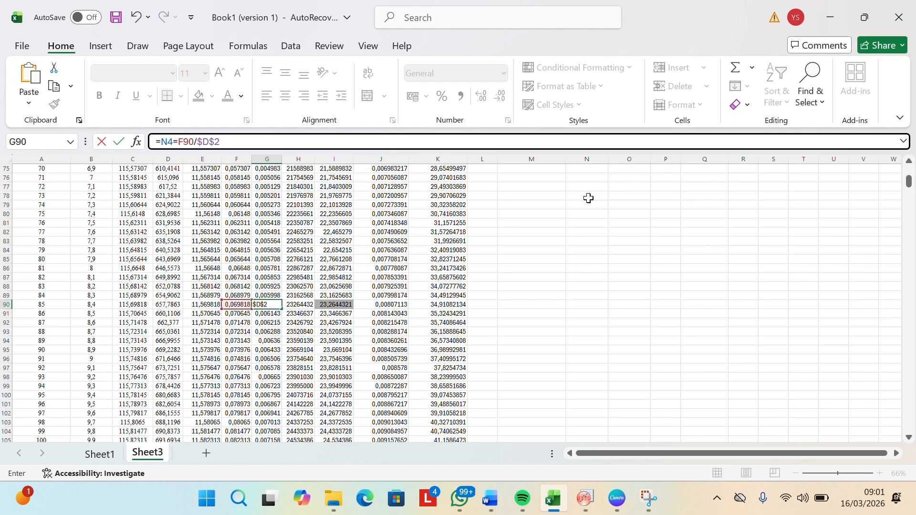
{"action": "key", "text": "Return"}
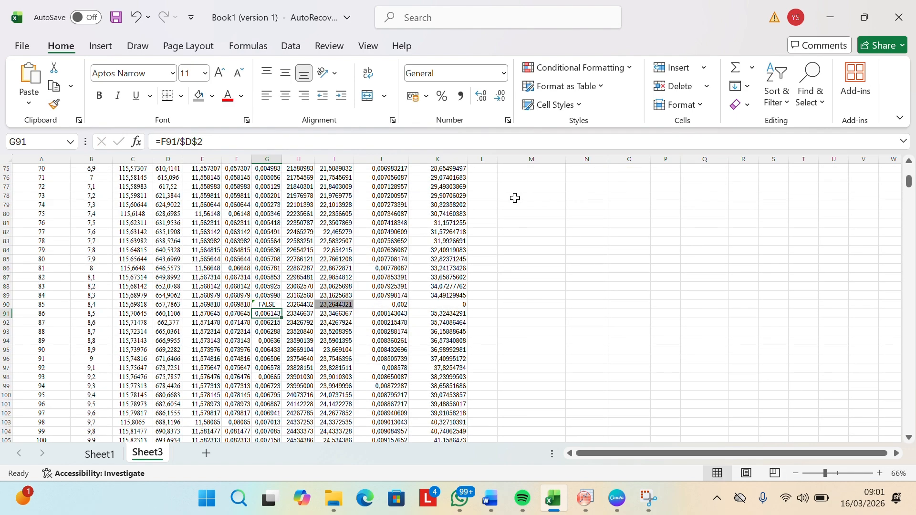
{"action": "key", "text": "ctrl+z"}
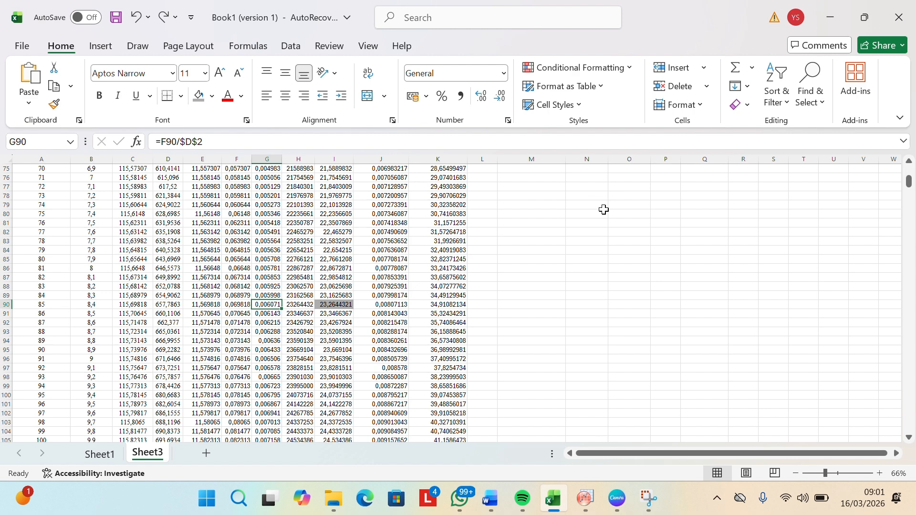
Step: Paste the formula =F90/$D$2 into the x cell N4 of Titik luluh (Y) and fill it gray
{"action": "left_click_drag", "start_coordinate": [910, 184], "coordinate": [912, 71]}
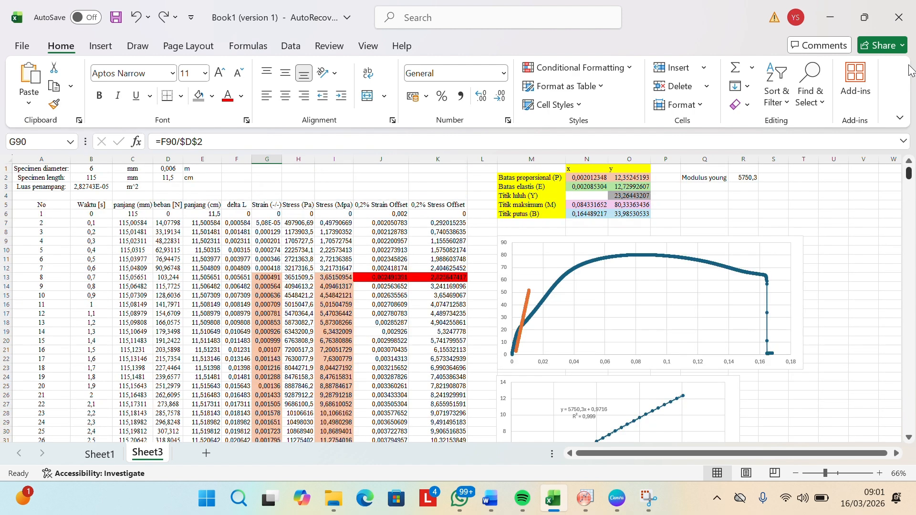
{"action": "left_click", "coordinate": [590, 196]}
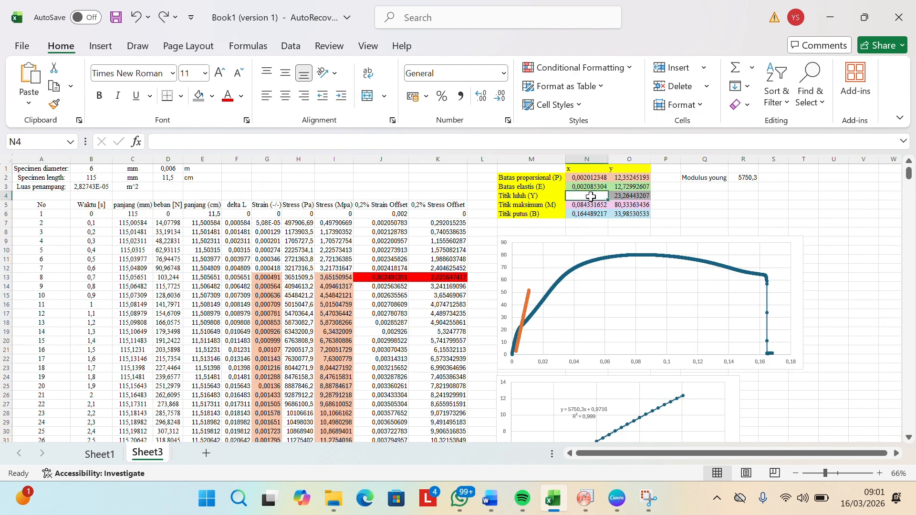
{"action": "key", "text": "ctrl+v"}
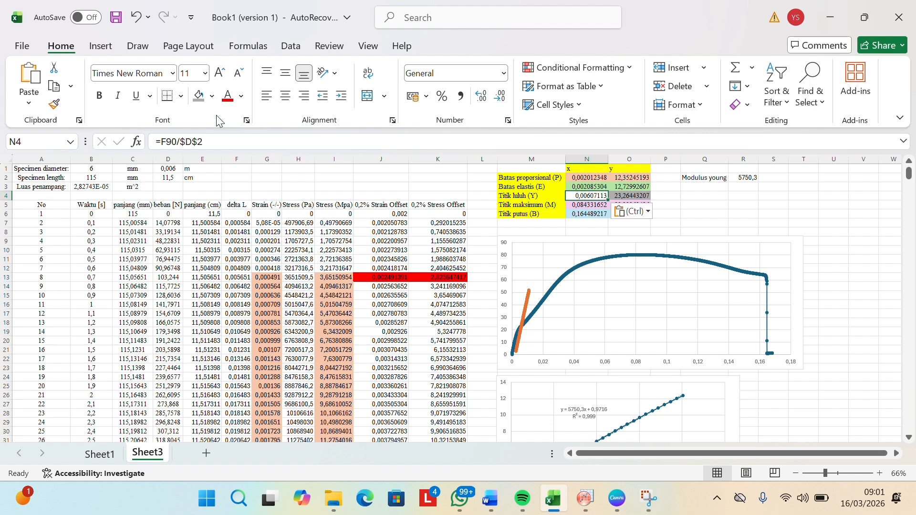
{"action": "key", "text": "ctrl+c"}
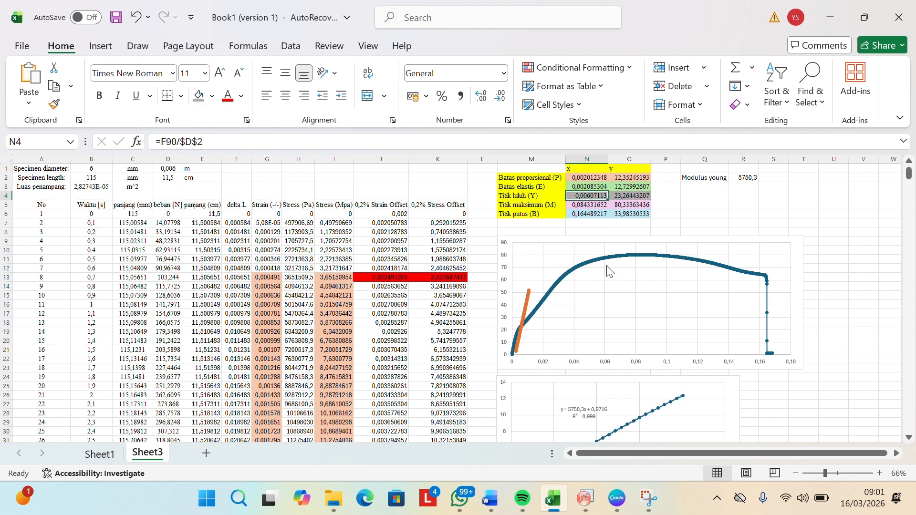
Step: Review the Titik luluh (Y) values and chart in Excel and compare them with the offset-line intersection in the OriginPro graph
{"action": "scroll", "coordinate": [678, 208], "scroll_direction": "up", "scroll_amount": 1}
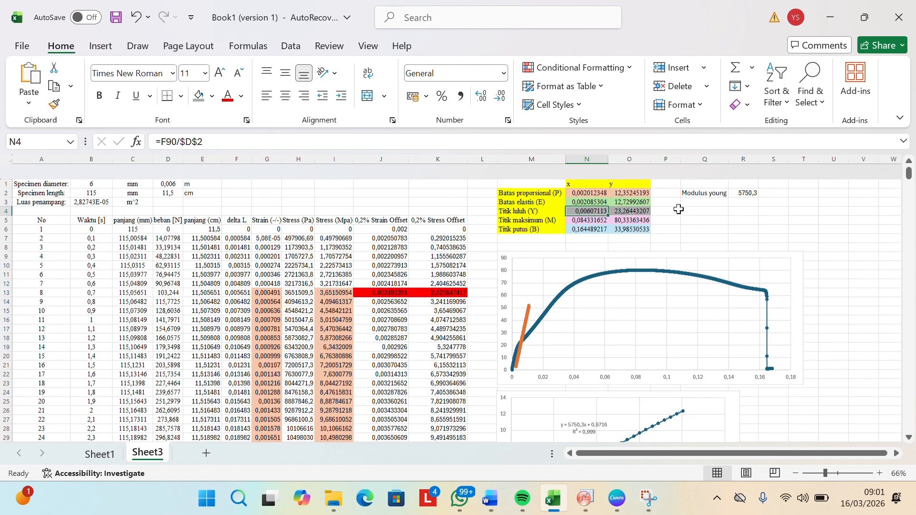
{"action": "scroll", "coordinate": [679, 209], "scroll_direction": "up", "scroll_amount": 3}
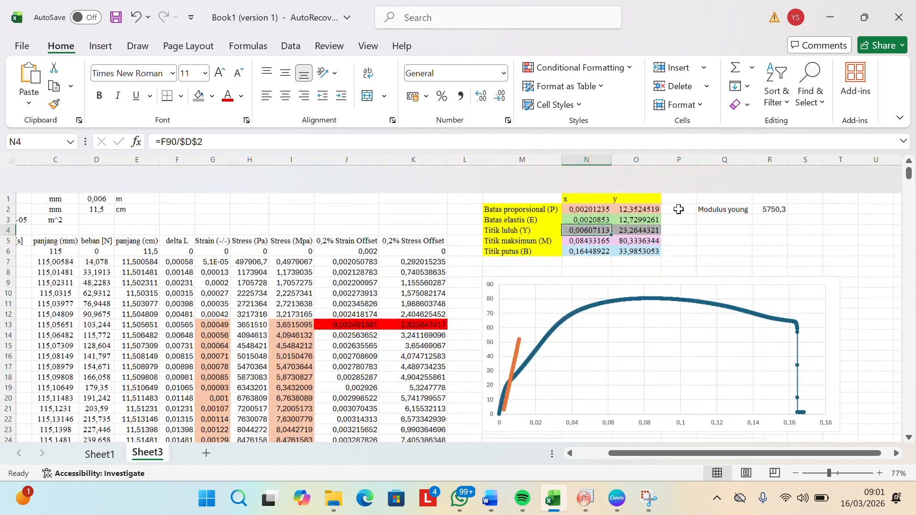
{"action": "scroll", "coordinate": [679, 210], "scroll_direction": "down", "scroll_amount": 1}
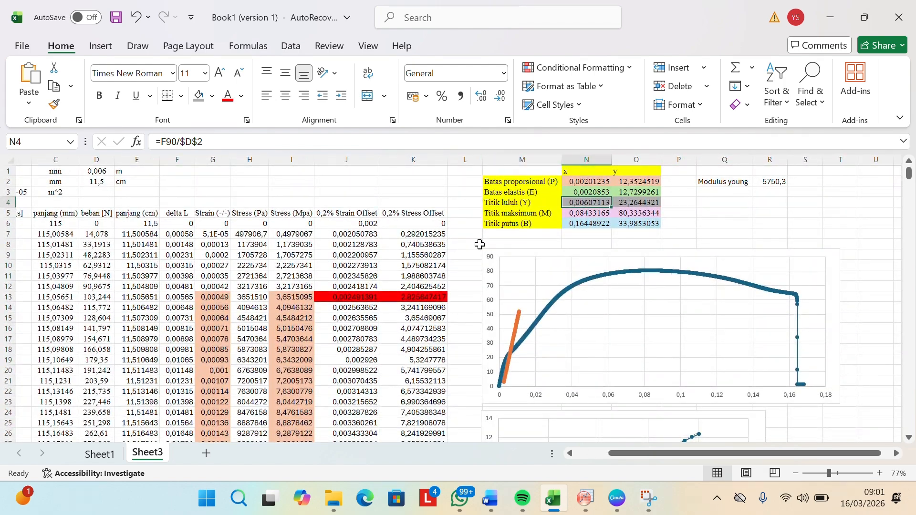
{"action": "scroll", "coordinate": [456, 251], "scroll_direction": "left", "scroll_amount": 2}
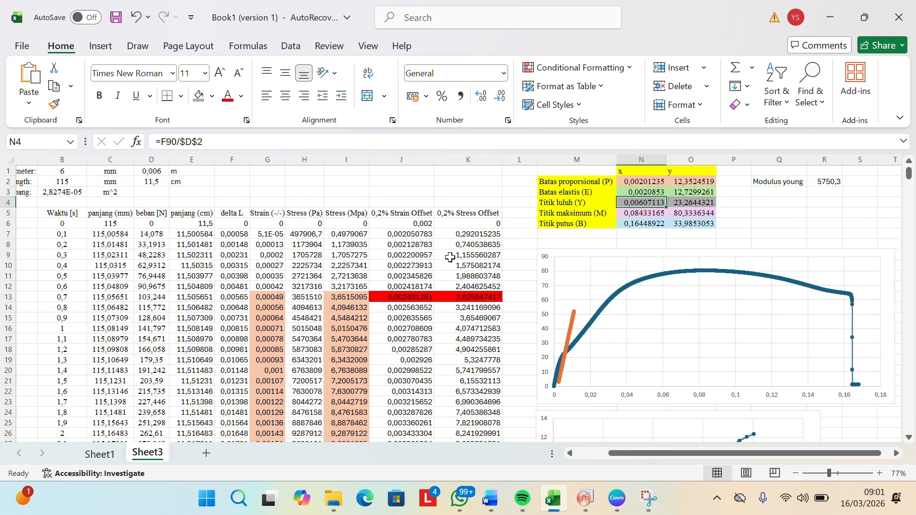
{"action": "scroll", "coordinate": [450, 258], "scroll_direction": "right", "scroll_amount": 2}
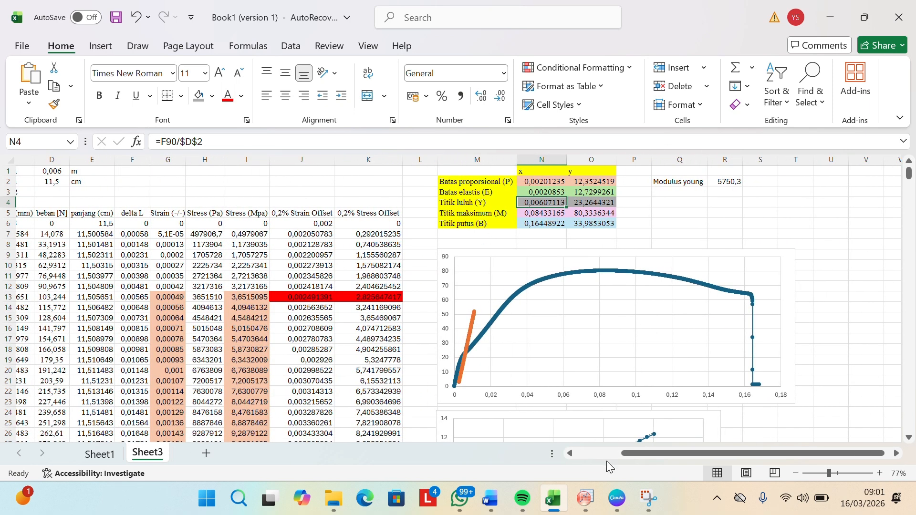
{"action": "mouse_move", "coordinate": [585, 498]}
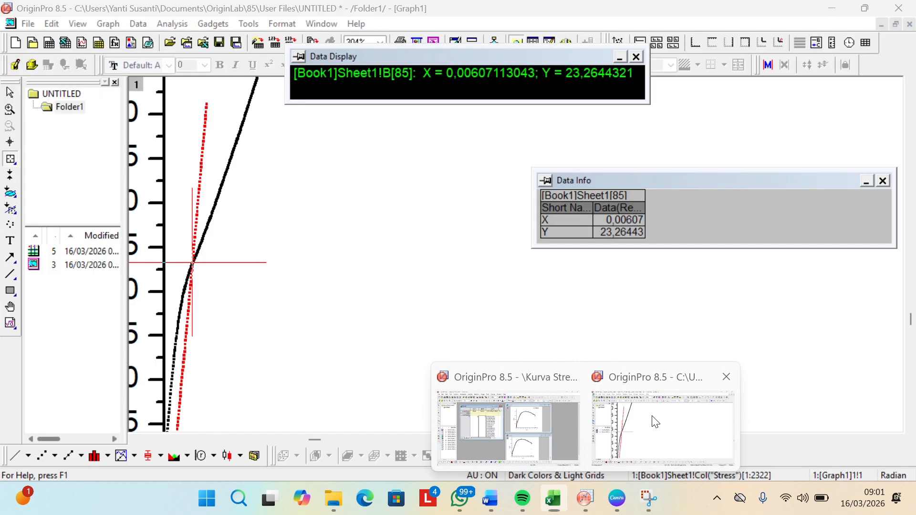
{"action": "left_click", "coordinate": [655, 422]}
{"action": "scroll", "coordinate": [500, 321], "scroll_direction": "down", "scroll_amount": 3}
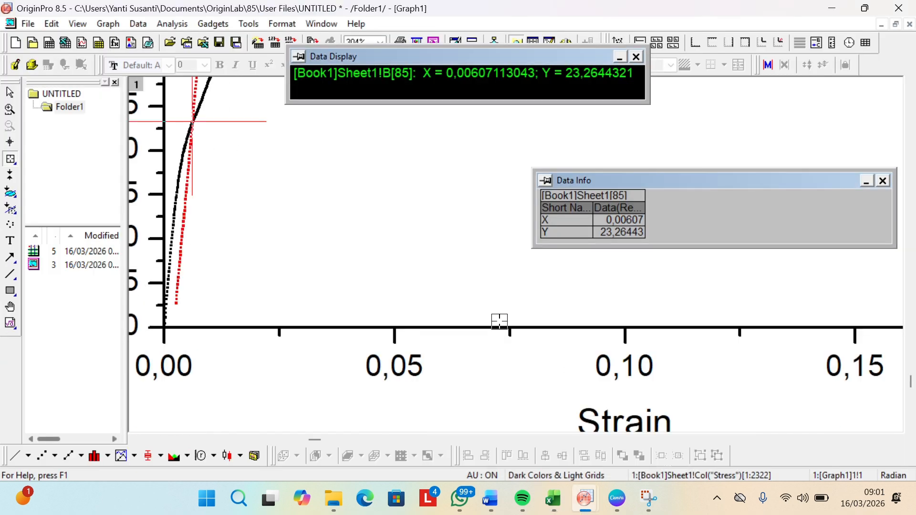
{"action": "scroll", "coordinate": [499, 321], "scroll_direction": "up", "scroll_amount": 3}
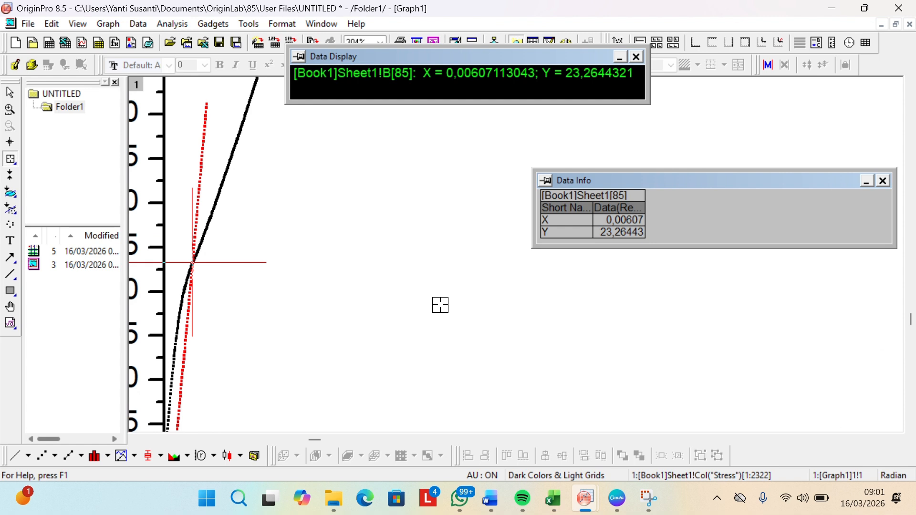
{"action": "scroll", "coordinate": [441, 304], "scroll_direction": "down", "scroll_amount": 1}
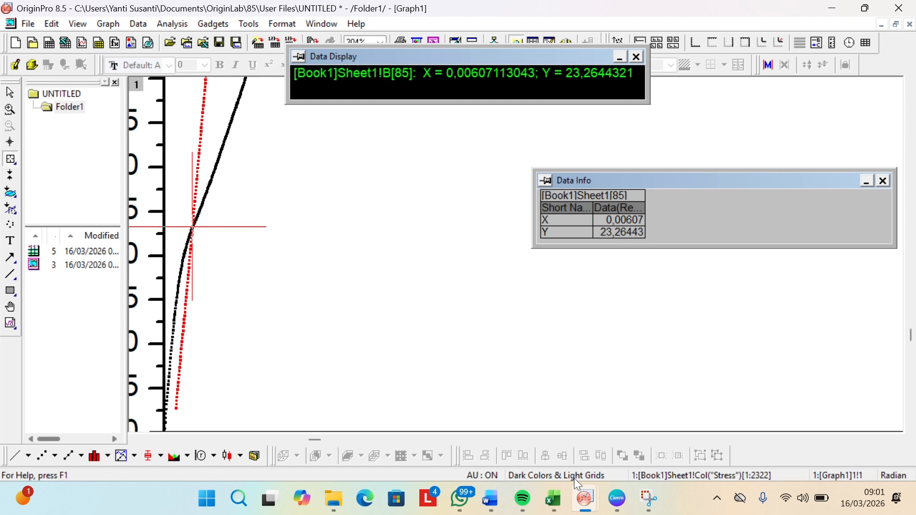
{"action": "left_click", "coordinate": [560, 506]}
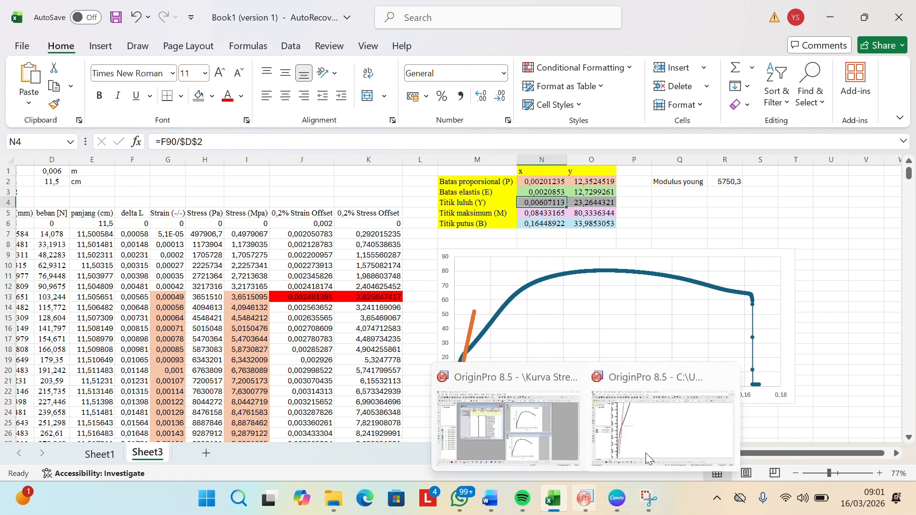
{"action": "left_click", "coordinate": [669, 440]}
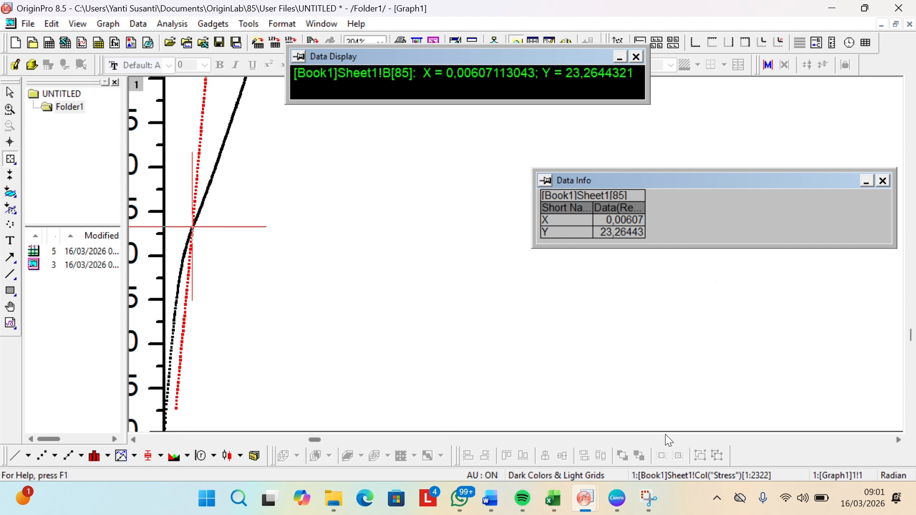